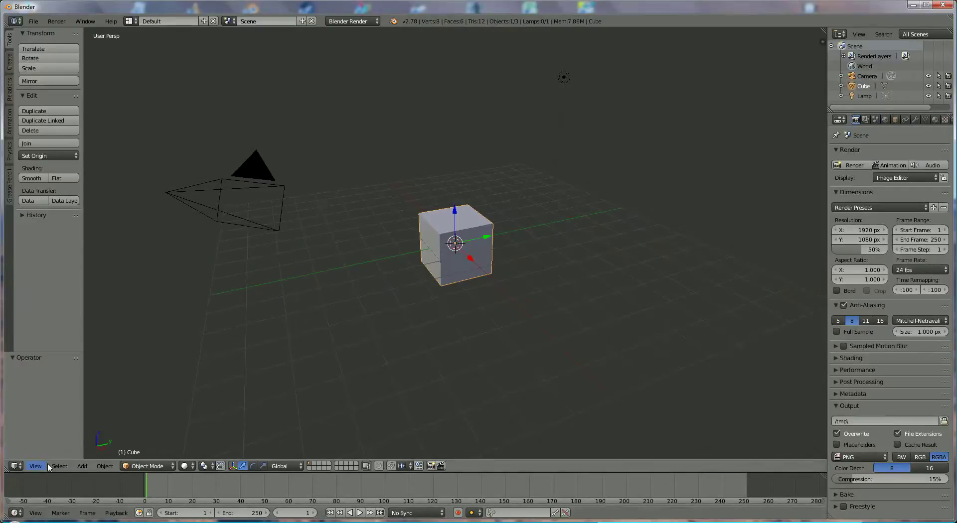
# Add a Plain Axes empty at the scene origin
pyautogui.click(82, 467)
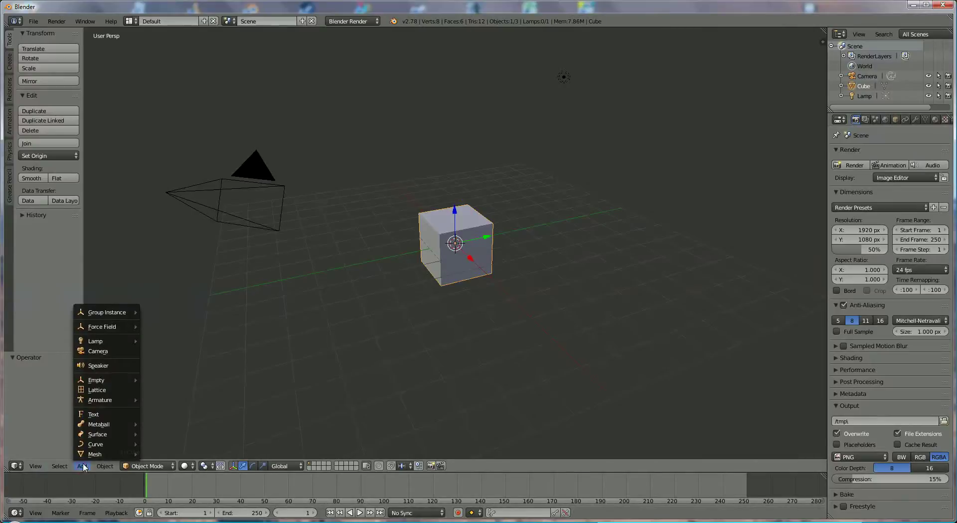
pyautogui.moveTo(100, 380)
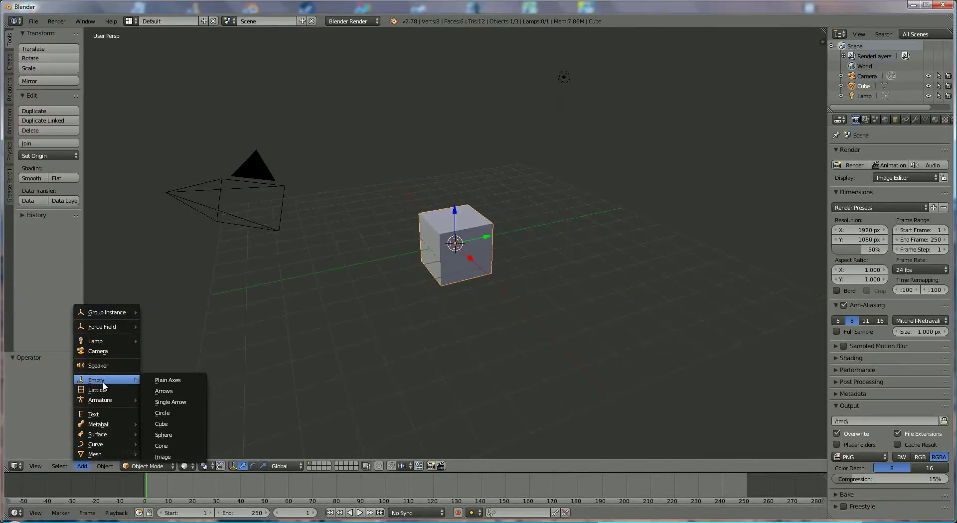
pyautogui.click(170, 380)
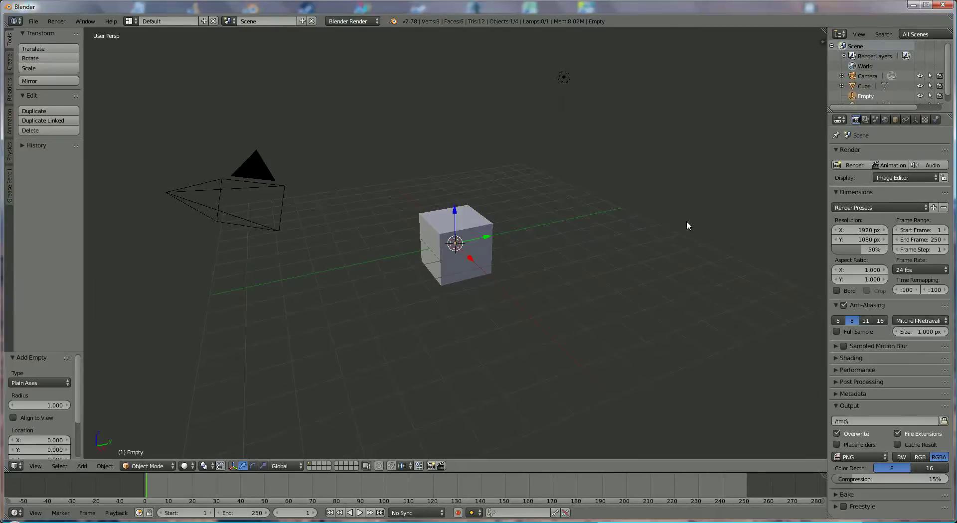
# Show the 3D view's properties and start the Screencast Keys display
pyautogui.press('n')
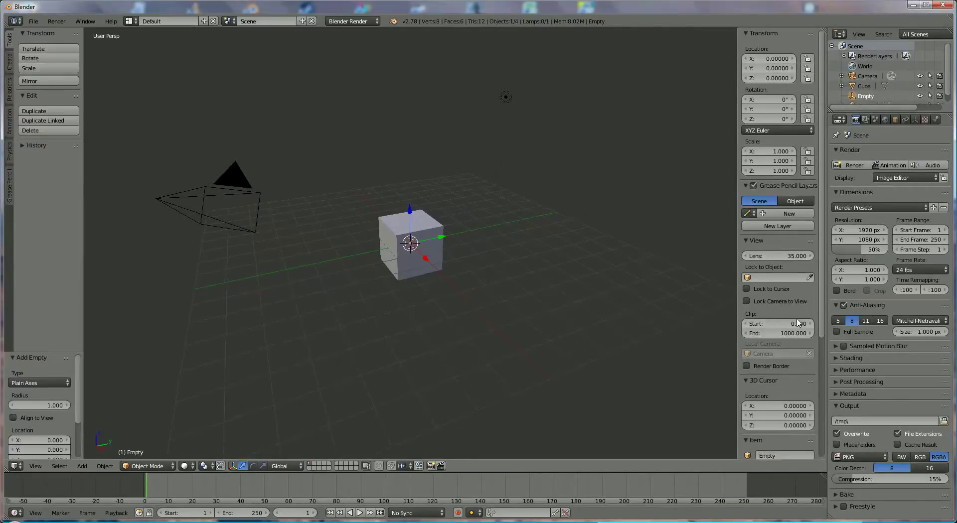
pyautogui.scroll(-8, 790, 356)
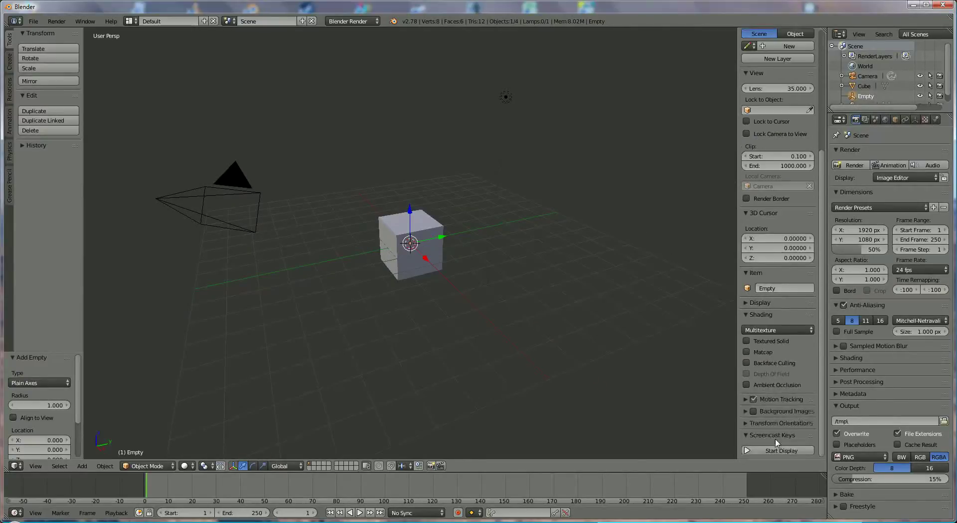
pyautogui.click(780, 451)
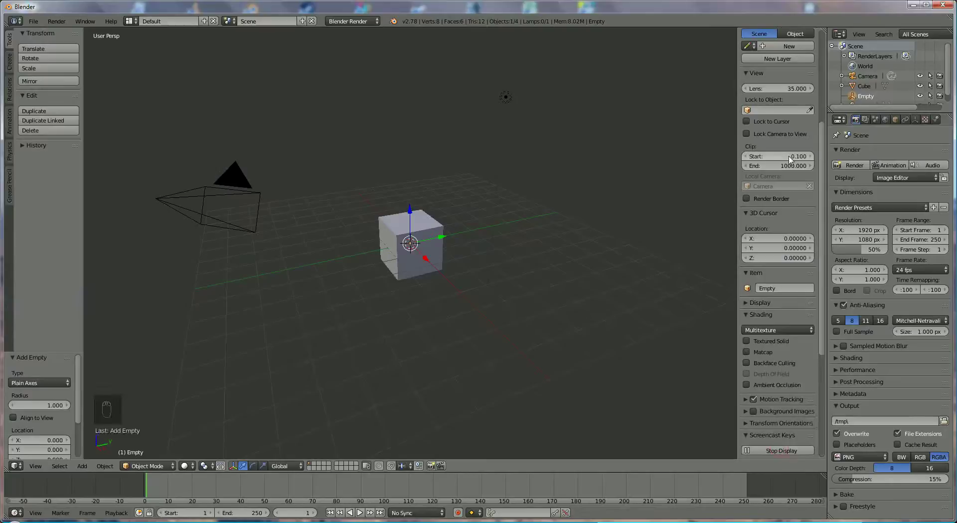
# Select the cube and move it about 2.03 units along the positive Y axis, away from the empty
pyautogui.scroll(2, 789, 157)
pyautogui.scroll(2, 791, 146)
pyautogui.scroll(1, 718, 139)
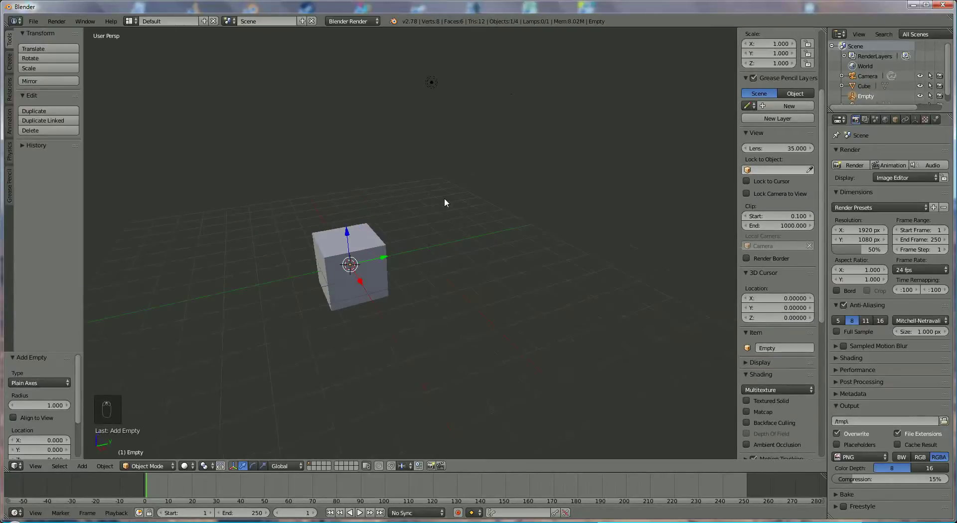
pyautogui.rightClick(373, 246)
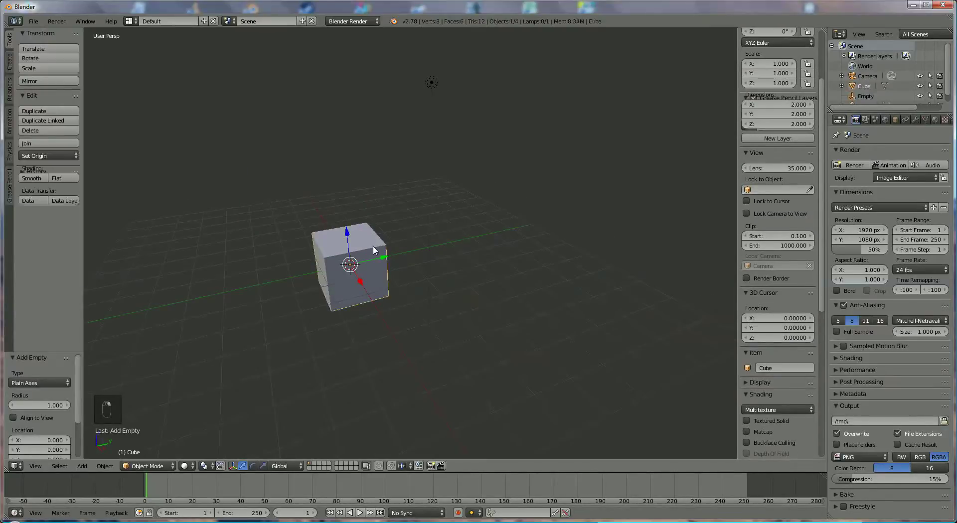
pyautogui.moveTo(378, 258); pyautogui.dragTo(431, 247)
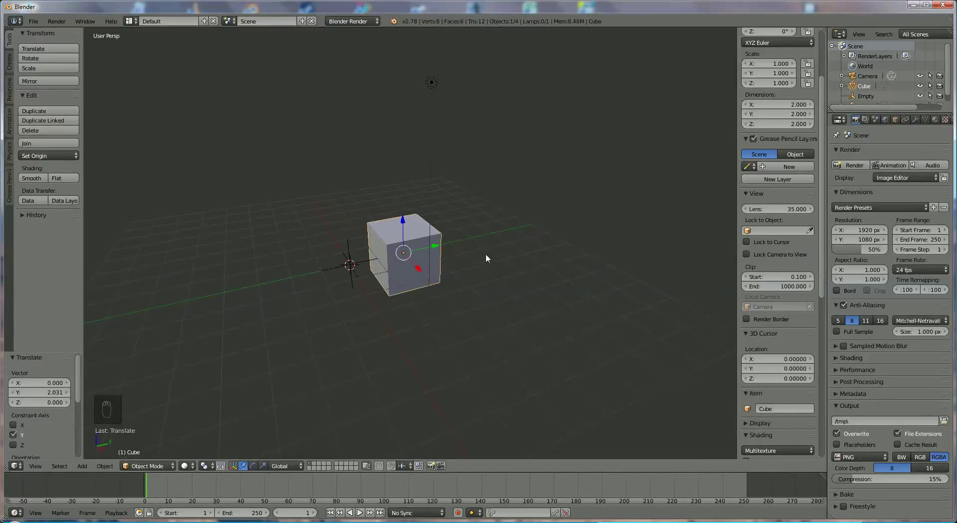
# Enter Edit Mode on the cube and set its top face's median Z to 0.1
pyautogui.click(149, 466)
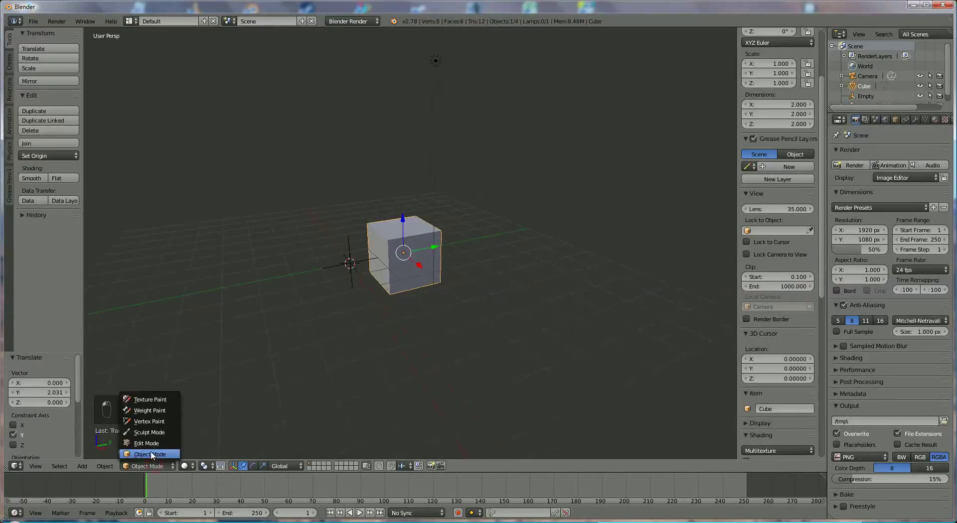
pyautogui.click(146, 444)
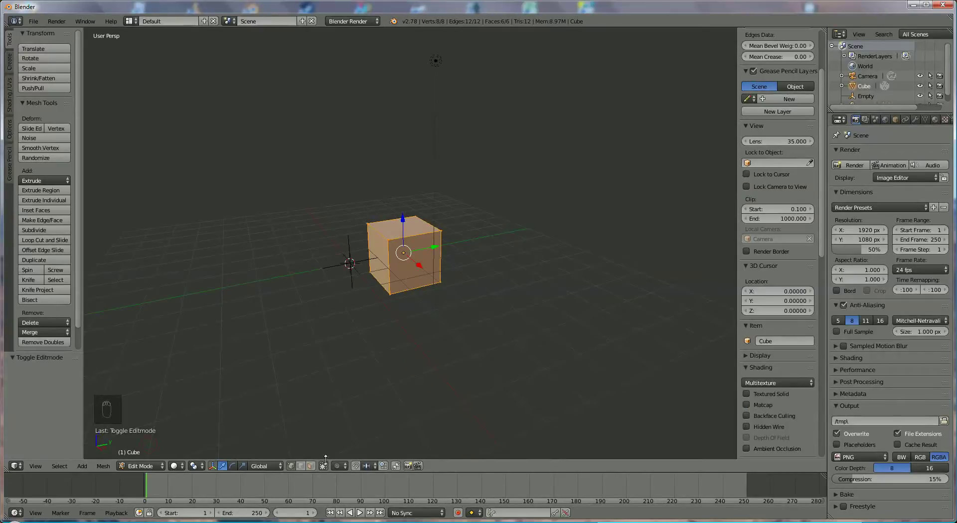
pyautogui.rightClick(418, 225)
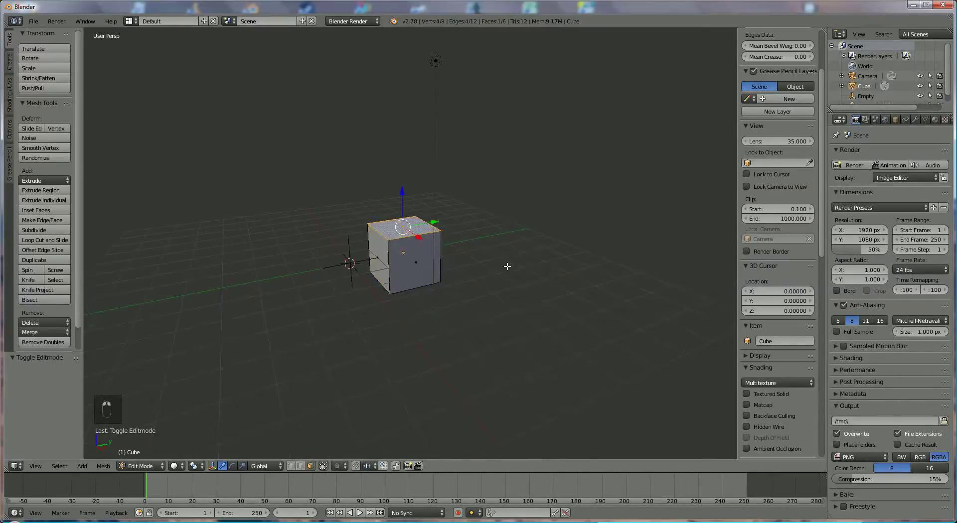
pyautogui.moveTo(507, 265); pyautogui.dragTo(518, 269, button='middle')
pyautogui.scroll(5, 793, 74)
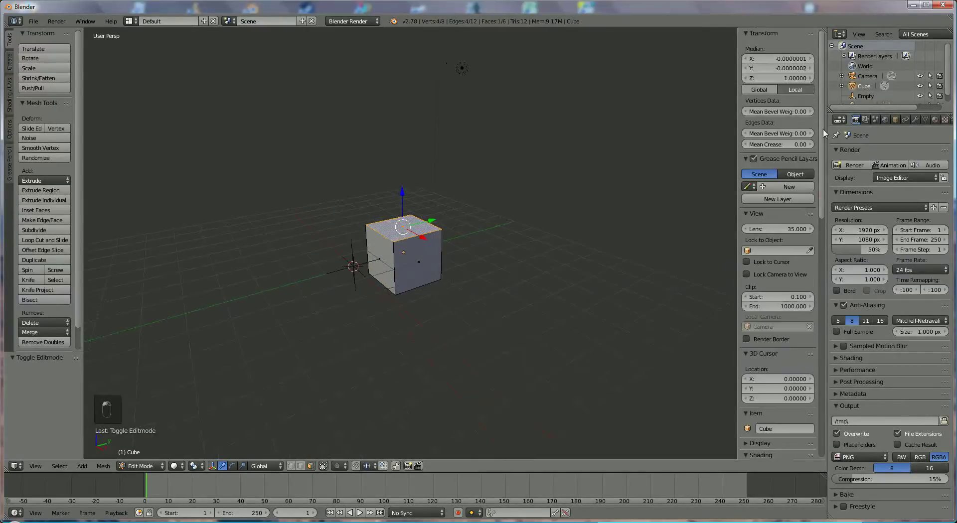
pyautogui.click(788, 79)
pyautogui.write('0.1')
pyautogui.press('Return')
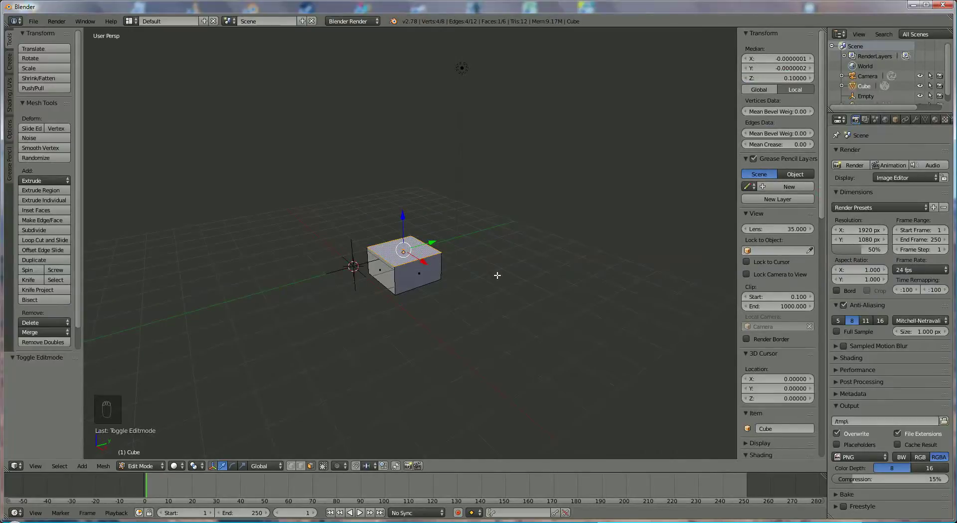
# Select the cube's bottom face and set its median Z to -0.1
pyautogui.moveTo(496, 276); pyautogui.dragTo(502, 229, button='middle')
pyautogui.rightClick(412, 282)
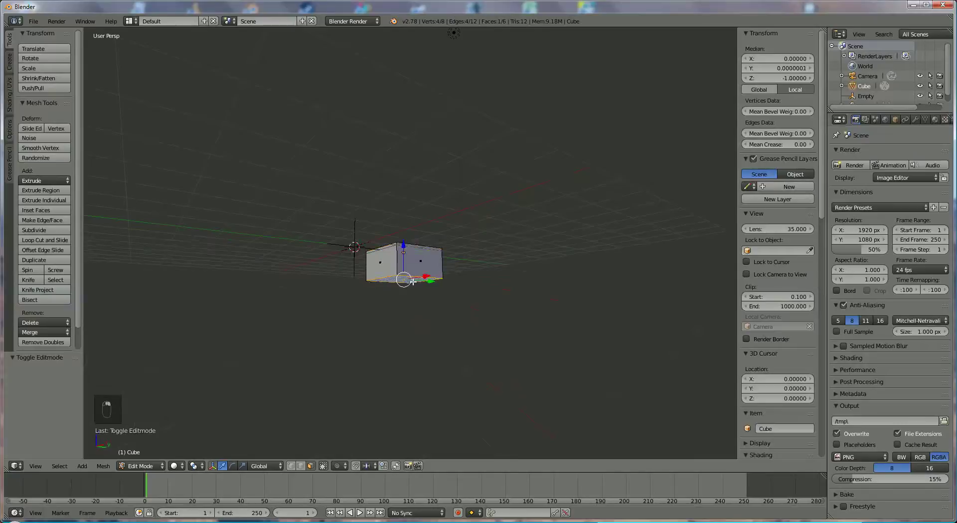
pyautogui.click(798, 77)
pyautogui.press('BackSpace')
pyautogui.write('-0.1')
pyautogui.press('Return')
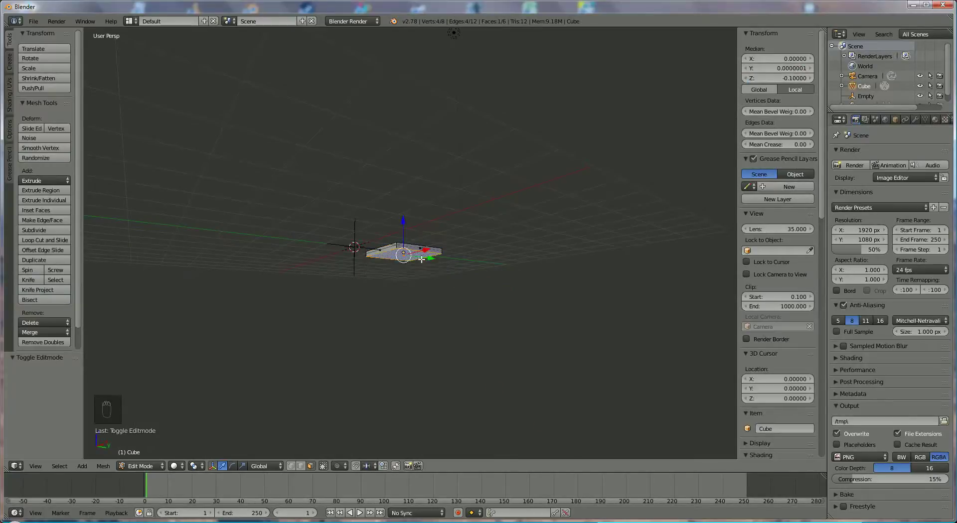
# Select the slab's side face on the positive X side and set its median X to 0.5
pyautogui.moveTo(441, 291); pyautogui.dragTo(433, 252, button='middle')
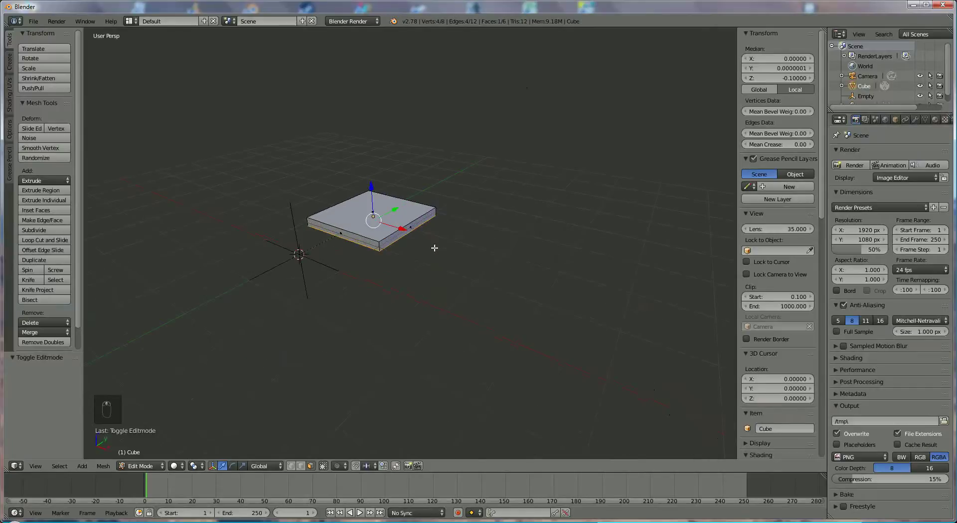
pyautogui.rightClick(427, 220)
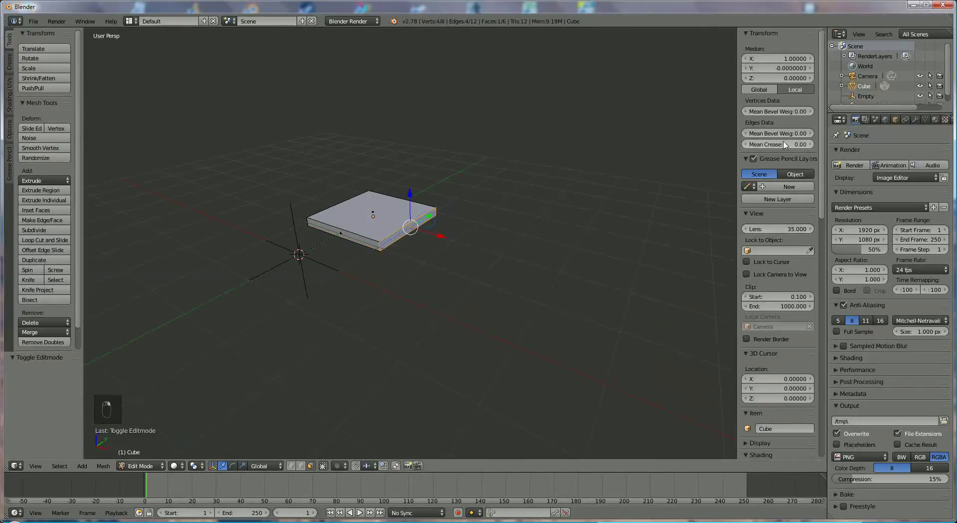
pyautogui.click(786, 60)
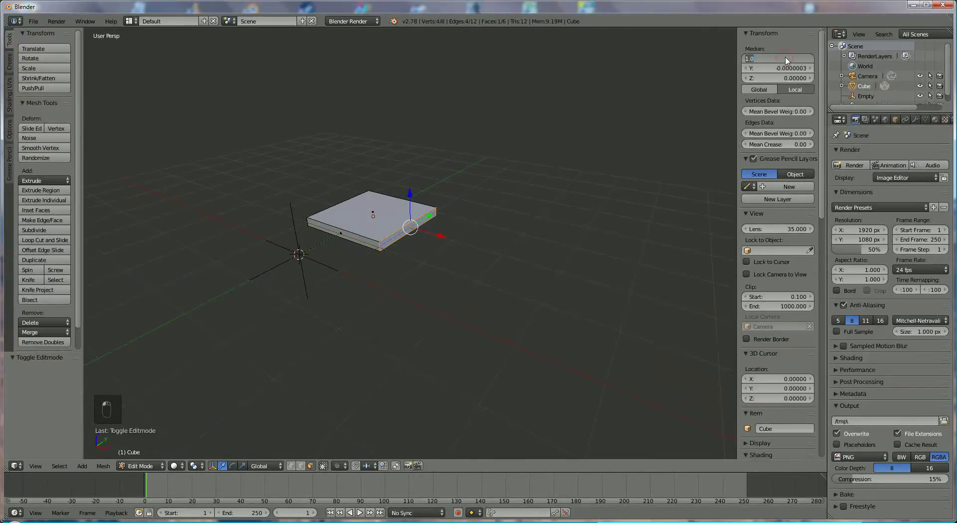
pyautogui.write('0.5')
pyautogui.press('Return')
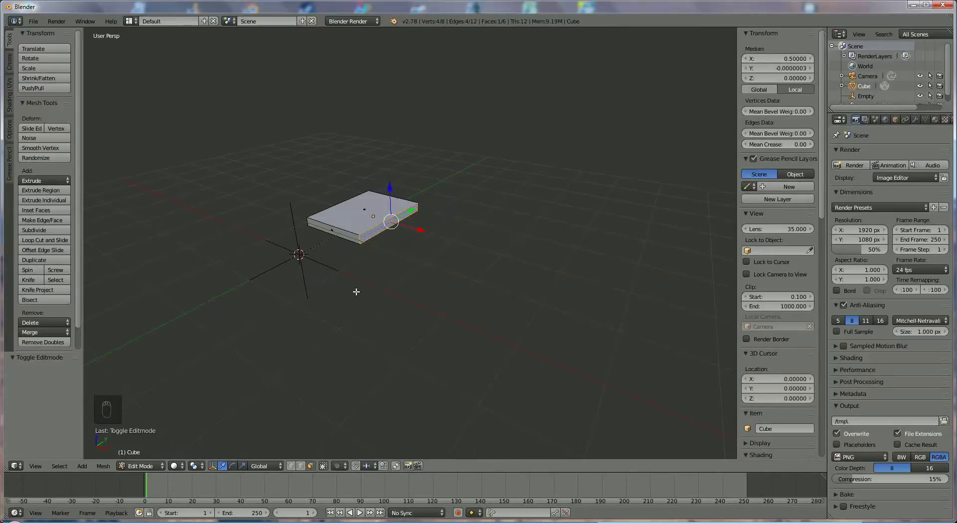
# Select the opposite side face on the negative X side and set its median X to -0.5
pyautogui.moveTo(356, 292); pyautogui.dragTo(459, 281, button='middle')
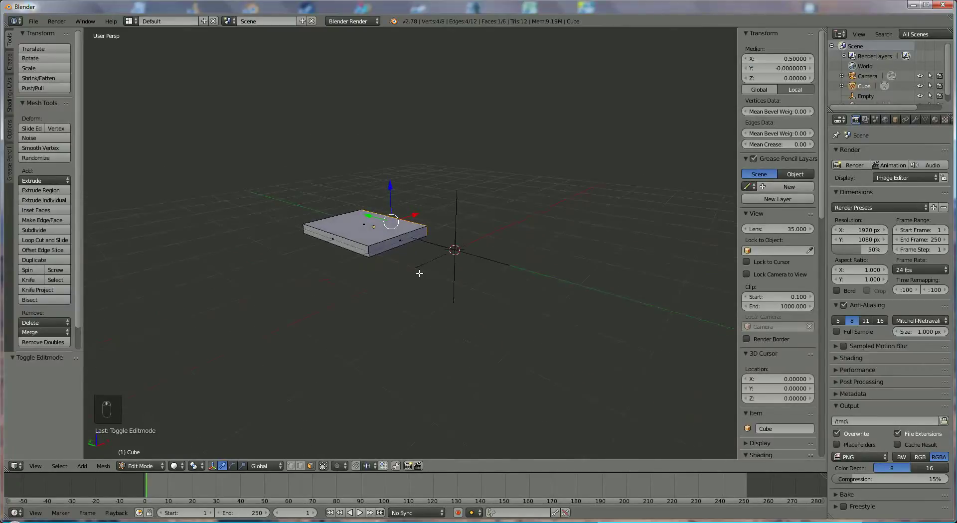
pyautogui.rightClick(362, 250)
pyautogui.click(779, 59)
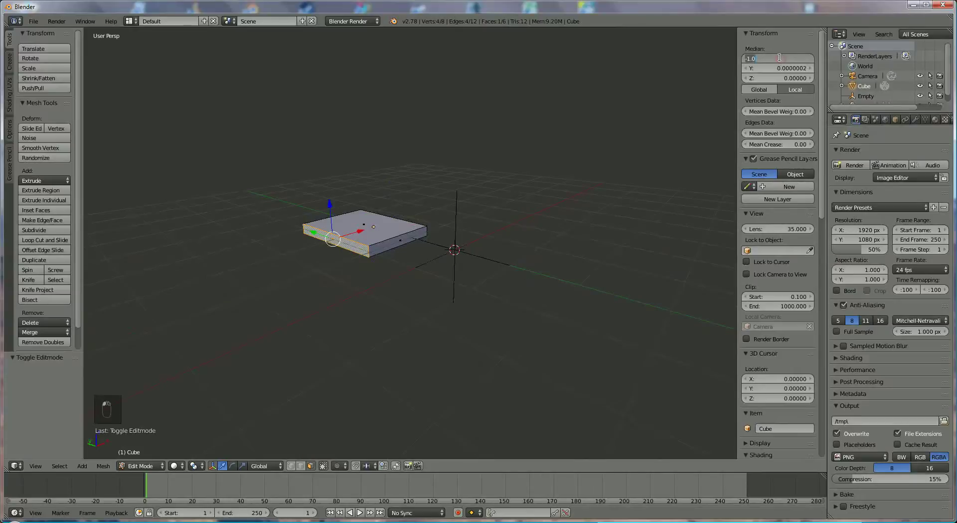
pyautogui.press('BackSpace')
pyautogui.write('-.5')
pyautogui.press('Return')
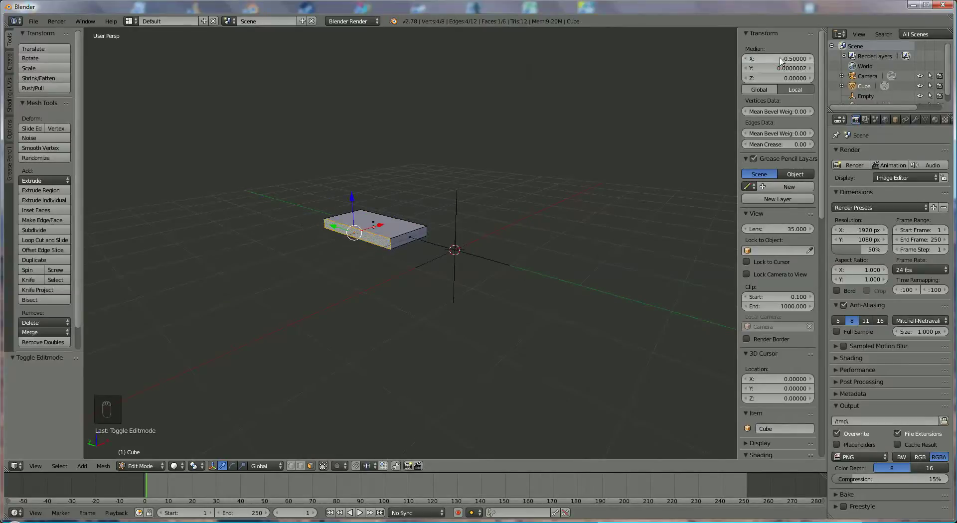
# Lengthen the slab by moving the end face farthest from the empty about 3.6 units along Y
pyautogui.moveTo(546, 233); pyautogui.dragTo(347, 244, button='middle')
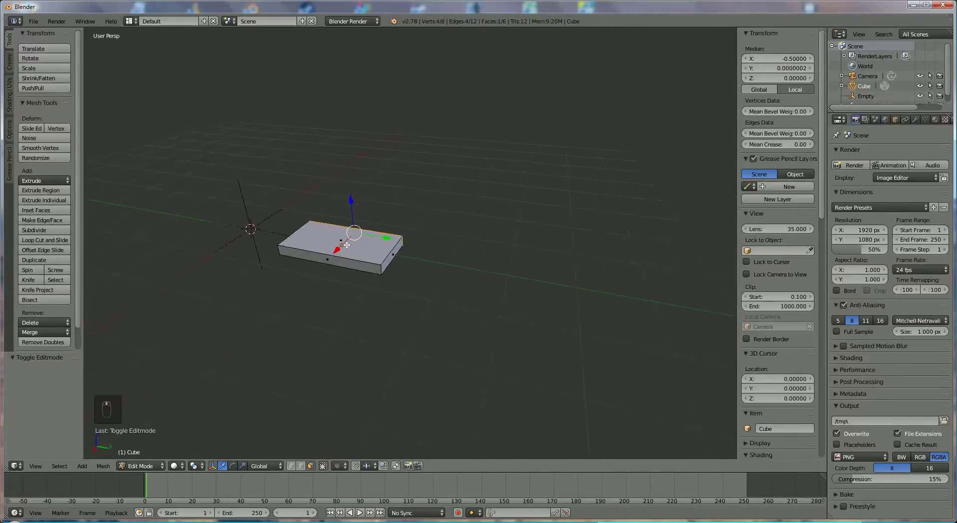
pyautogui.rightClick(394, 253)
pyautogui.moveTo(436, 261); pyautogui.dragTo(663, 308)
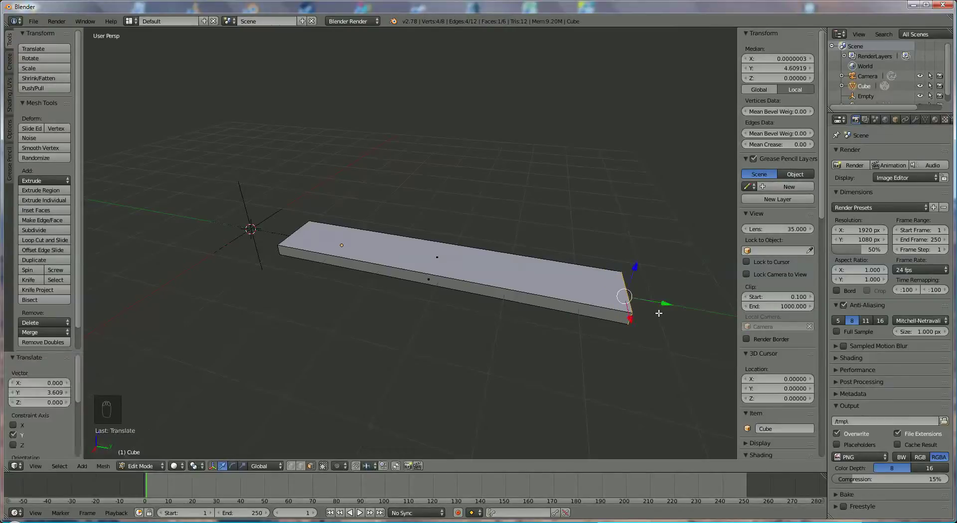
# Widen the slab's outer end face by scaling it along X by a factor of about 2.1
pyautogui.moveTo(612, 320); pyautogui.dragTo(551, 309, button='middle')
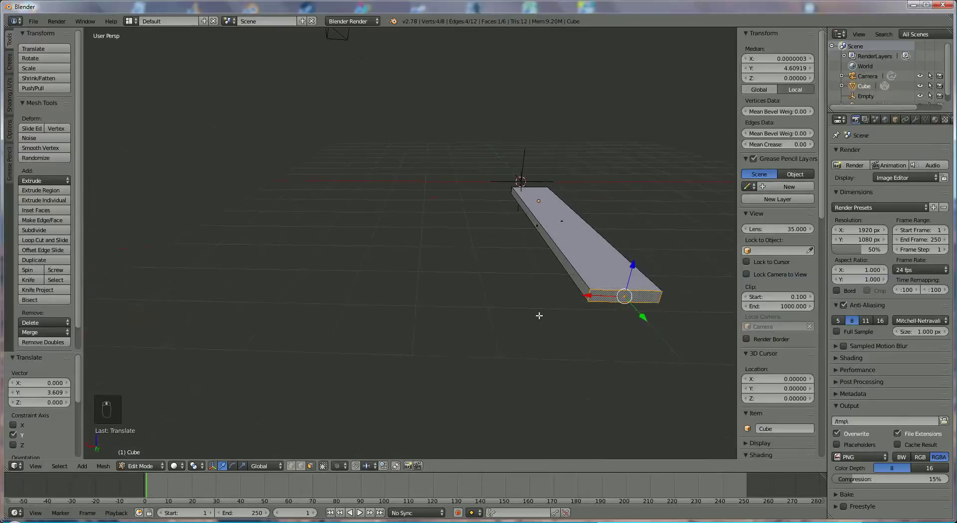
pyautogui.moveTo(599, 236); pyautogui.dragTo(529, 240, button='middle')
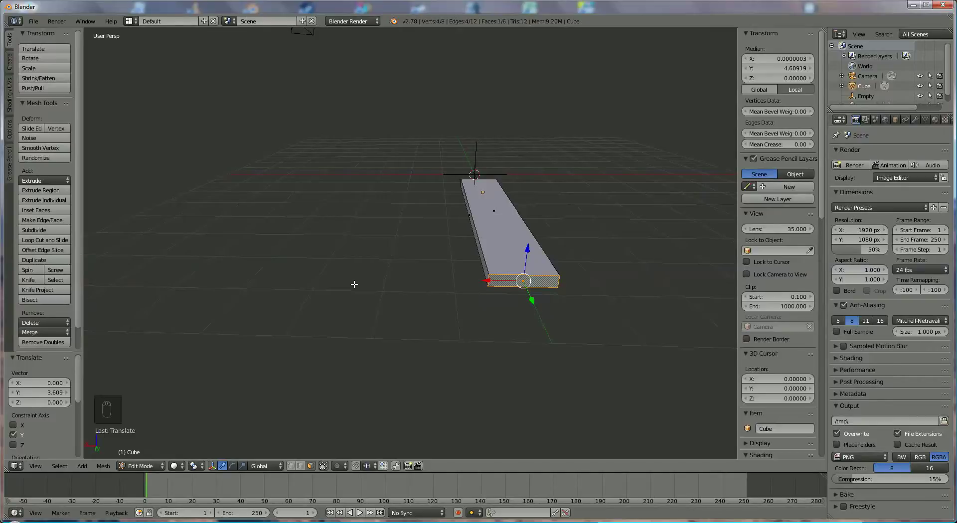
pyautogui.press('s')
pyautogui.press('x')
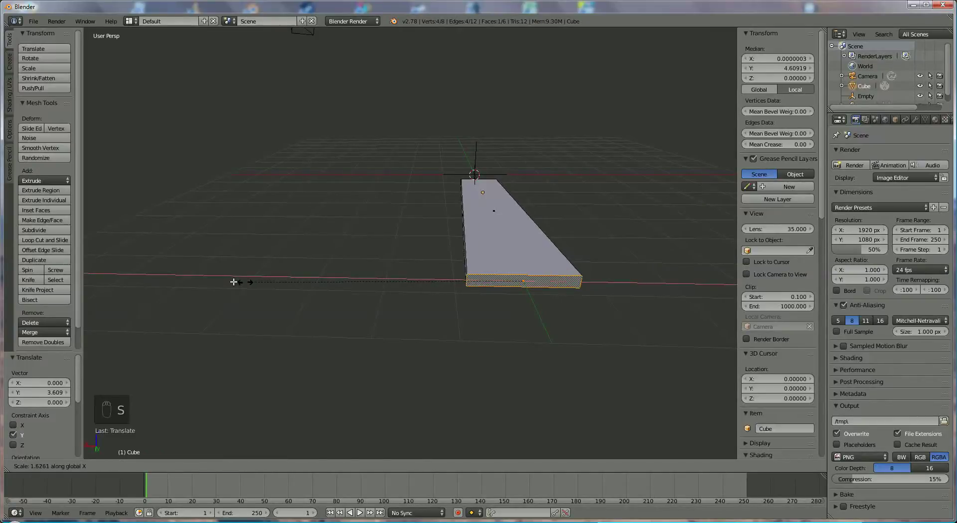
pyautogui.click(168, 278)
# Thin the slab's outer end face by scaling it along Z by a factor of about 0.48
pyautogui.moveTo(494, 301)
pyautogui.mouseDown(button='middle')
pyautogui.moveTo(470, 314)
pyautogui.moveTo(480, 299)
pyautogui.mouseUp(button='middle')
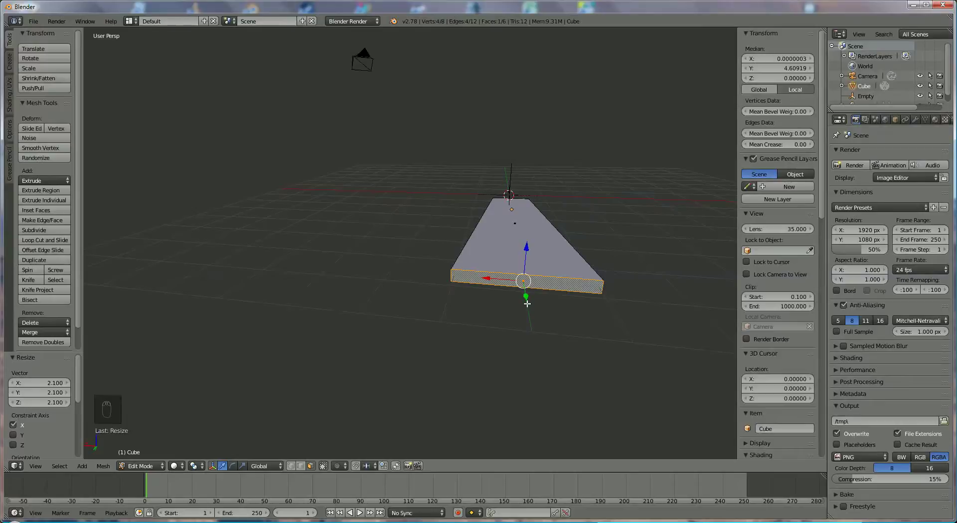
pyautogui.press('s')
pyautogui.press('z')
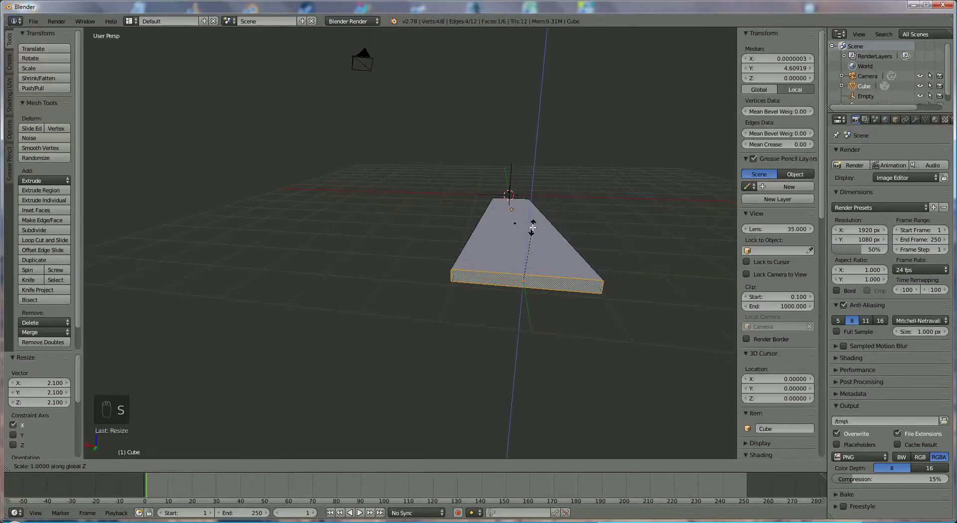
pyautogui.click(528, 256)
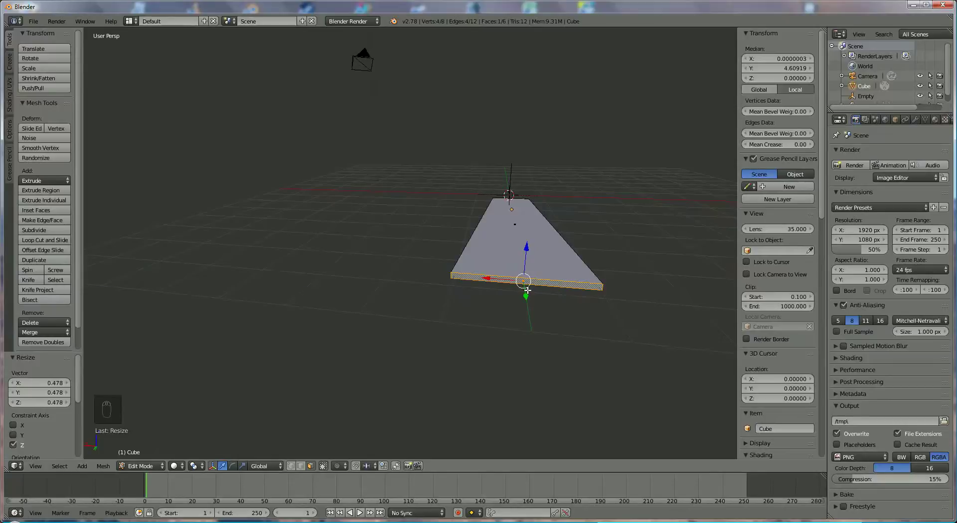
pyautogui.press('r')
pyautogui.press('z')
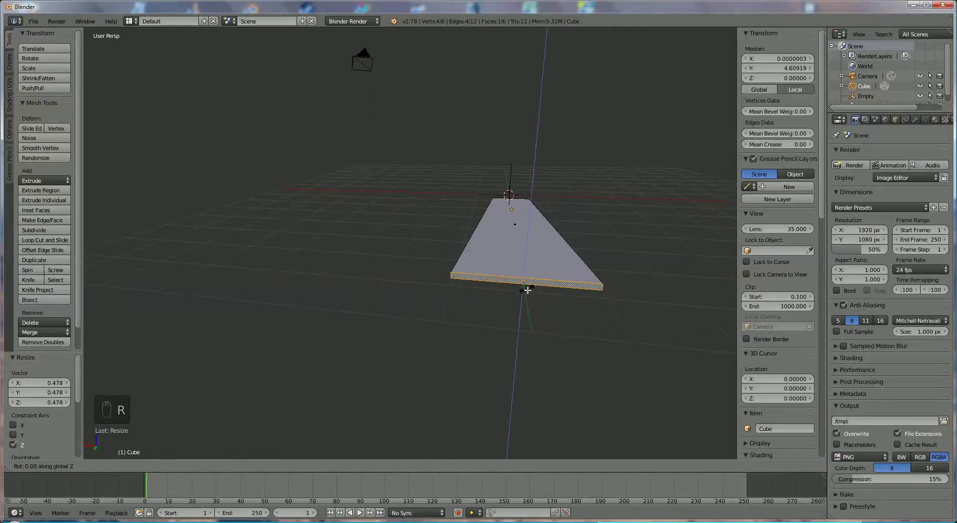
pyautogui.rightClick(527, 290)
# Rotate the slab's outer end face by -75° about the global Y axis
pyautogui.press('r')
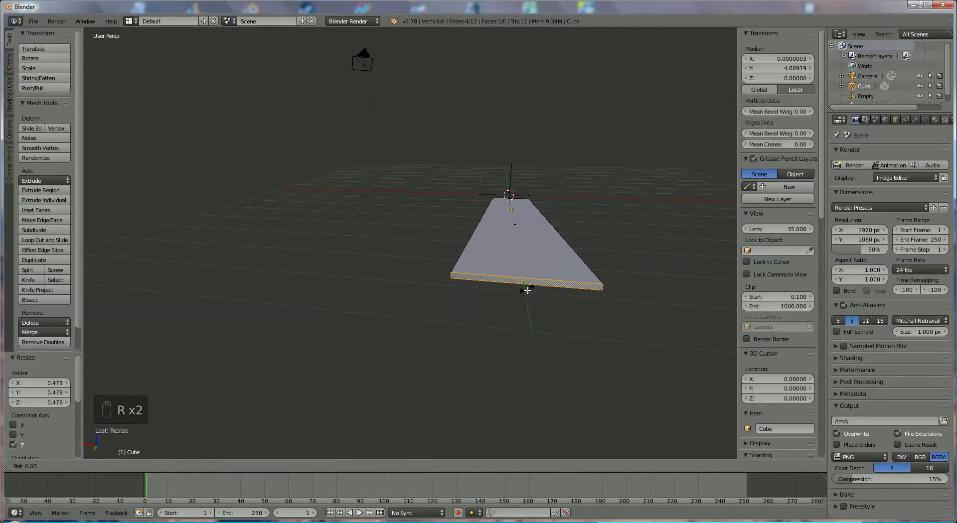
pyautogui.press('y')
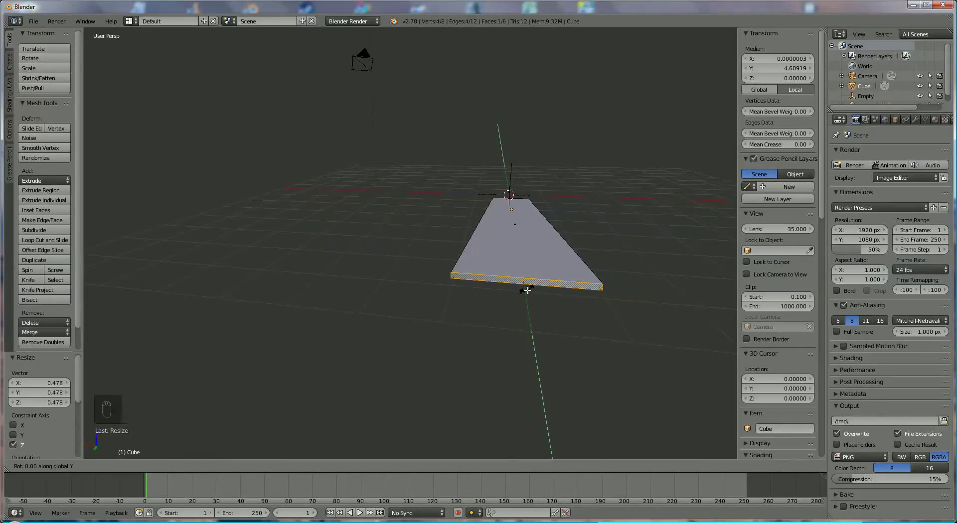
pyautogui.write('75')
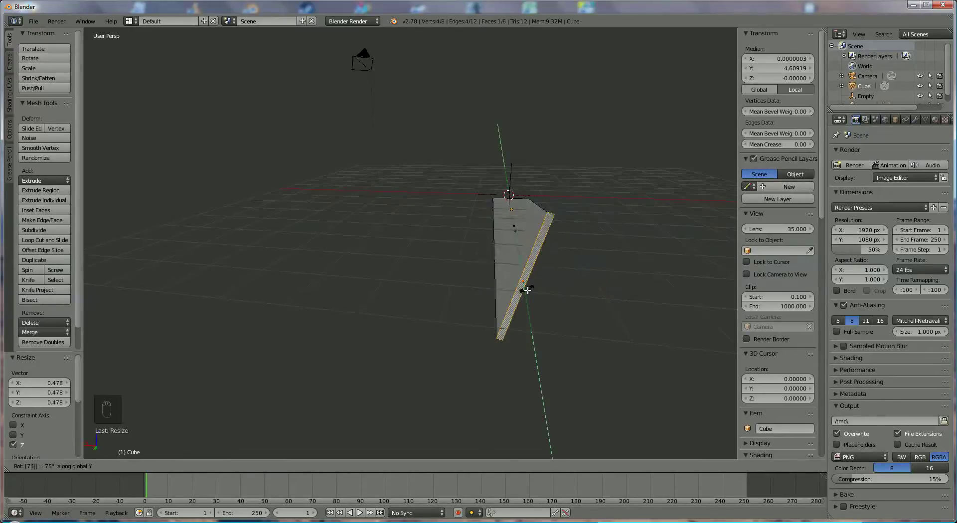
pyautogui.press('-')
pyautogui.press('Return')
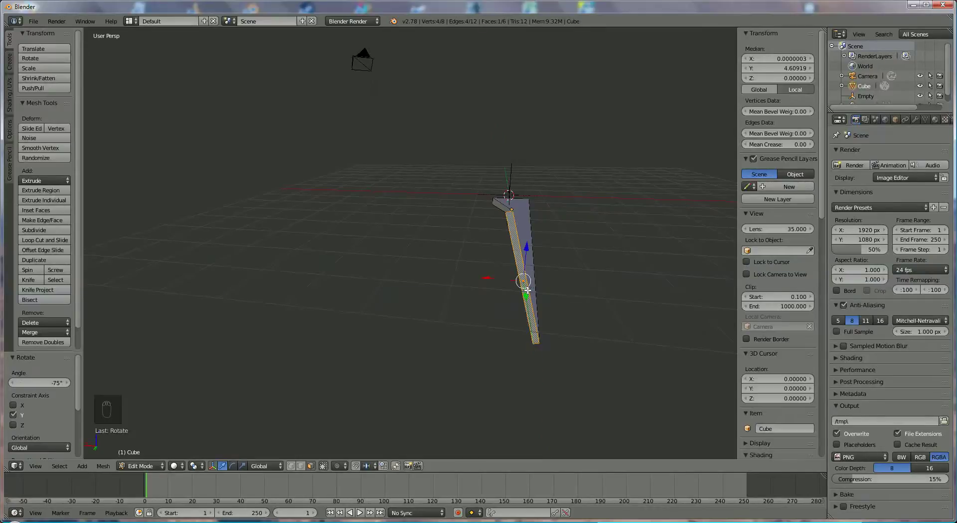
# Select the inner end face nearest the empty and rotate it by -45° about the global Y axis
pyautogui.moveTo(354, 268); pyautogui.dragTo(555, 307, button='middle')
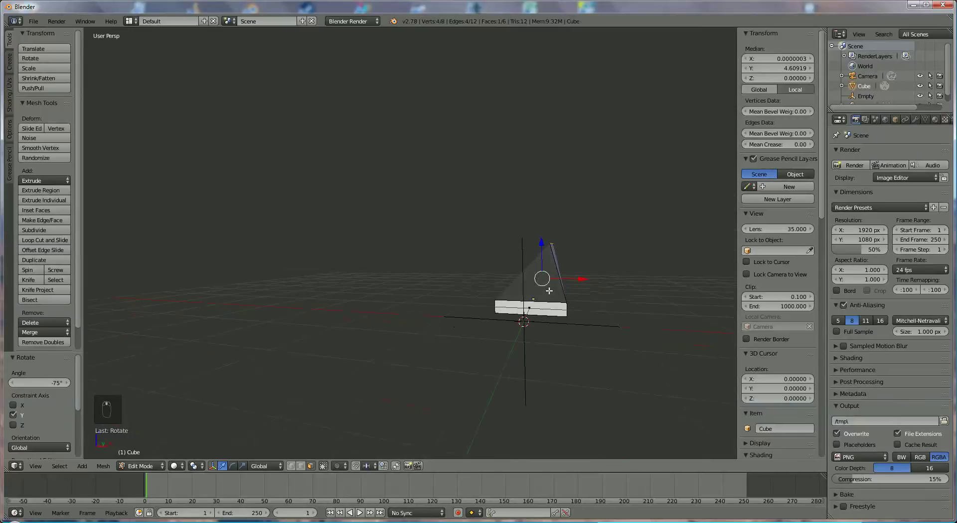
pyautogui.rightClick(553, 311)
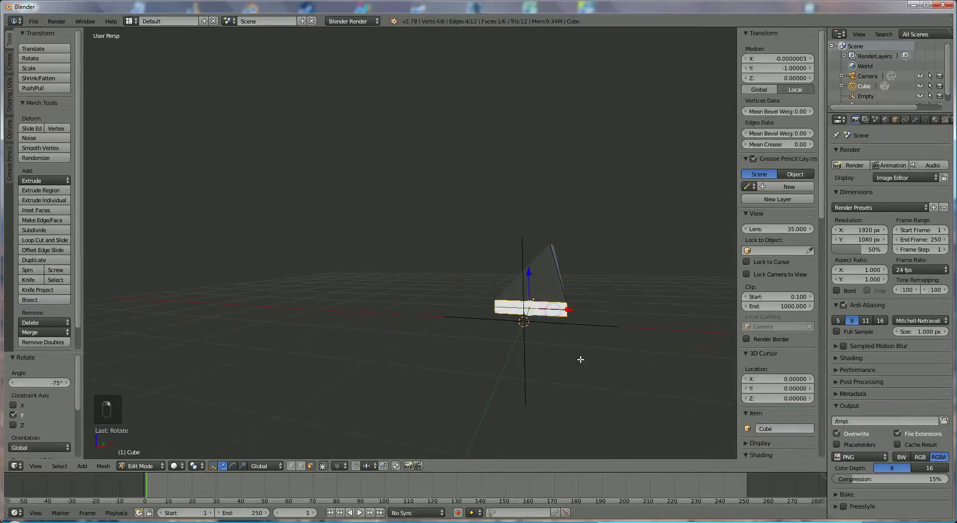
pyautogui.moveTo(564, 232); pyautogui.dragTo(505, 271, button='middle')
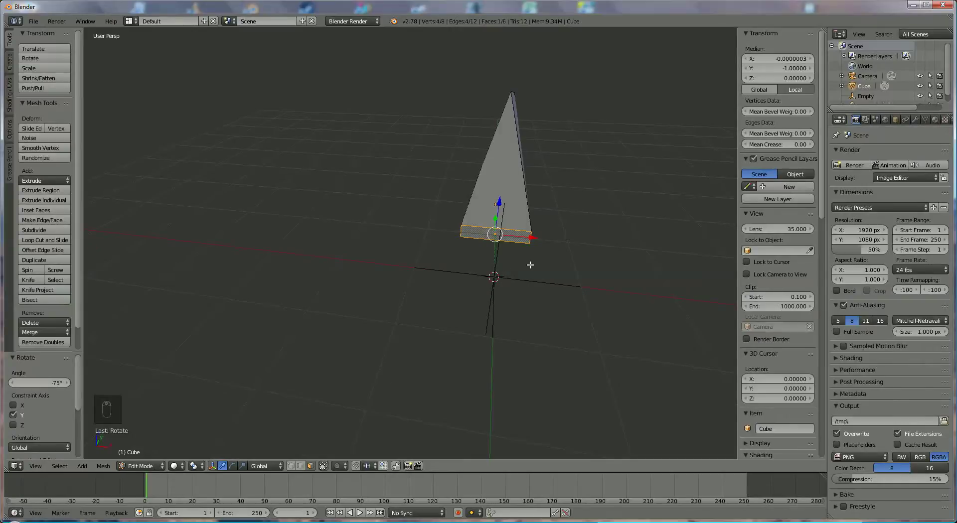
pyautogui.press('r')
pyautogui.press('y')
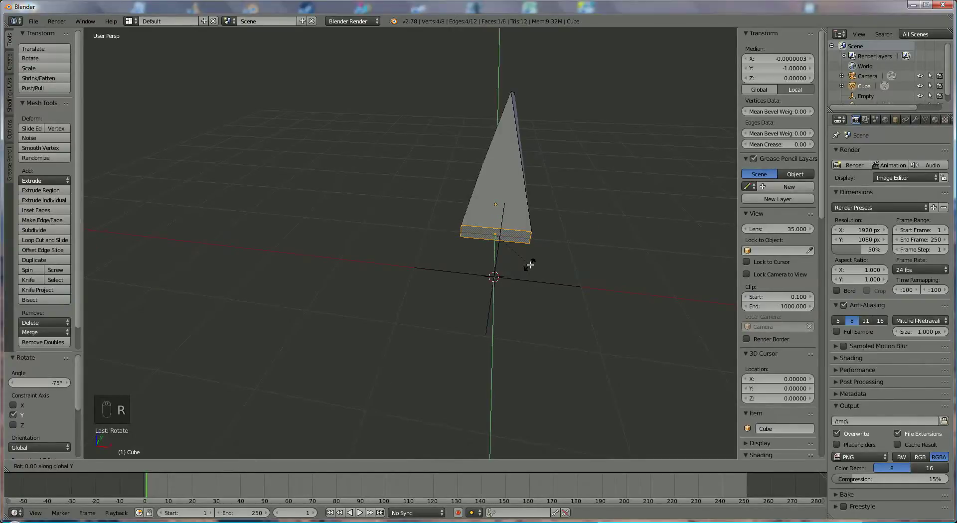
pyautogui.write('45')
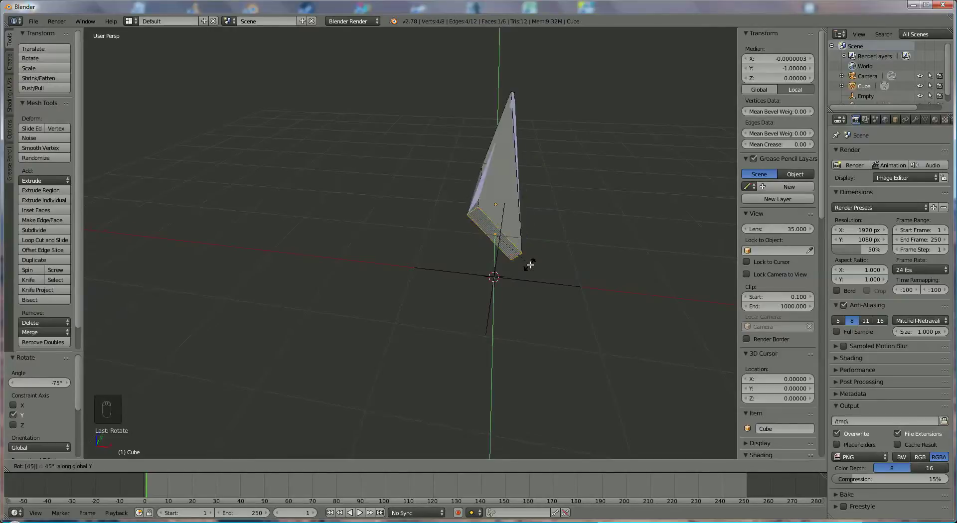
pyautogui.press('-')
pyautogui.press('Return')
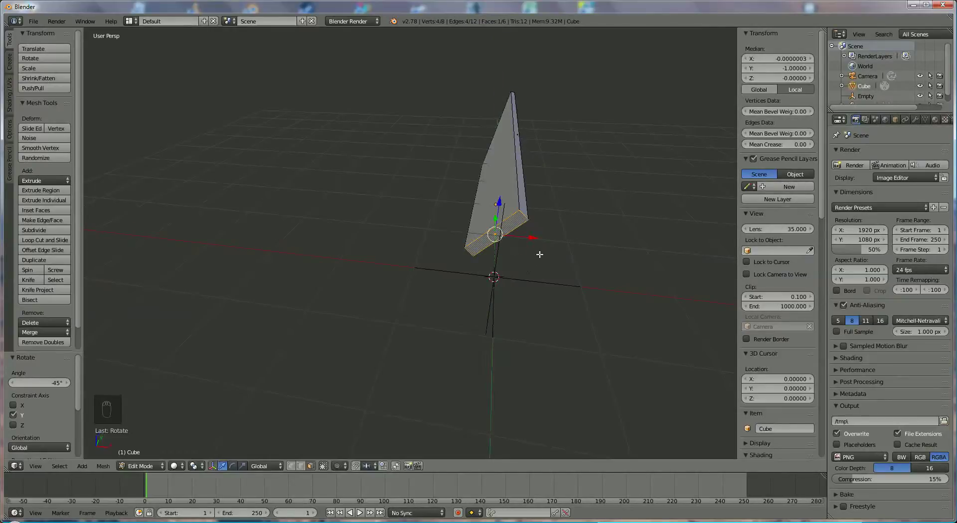
# Return to Object Mode and set the blade's origin to the 3D cursor
pyautogui.click(152, 471)
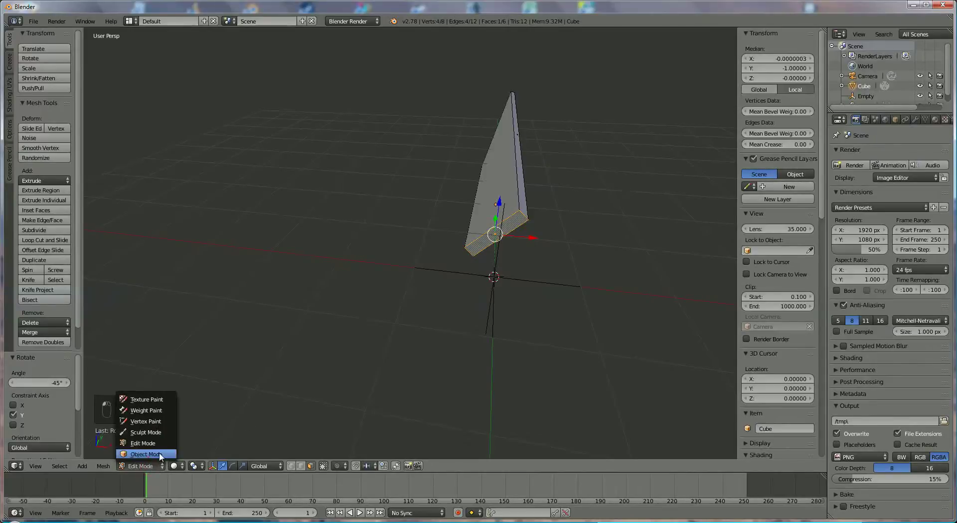
pyautogui.click(147, 514)
pyautogui.moveTo(581, 283); pyautogui.dragTo(526, 297, button='middle')
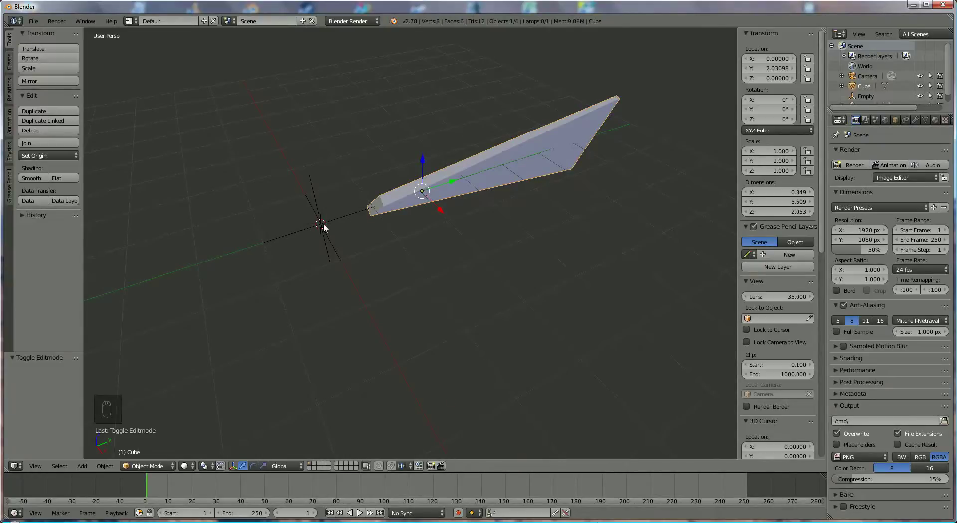
pyautogui.scroll(-4, 771, 364)
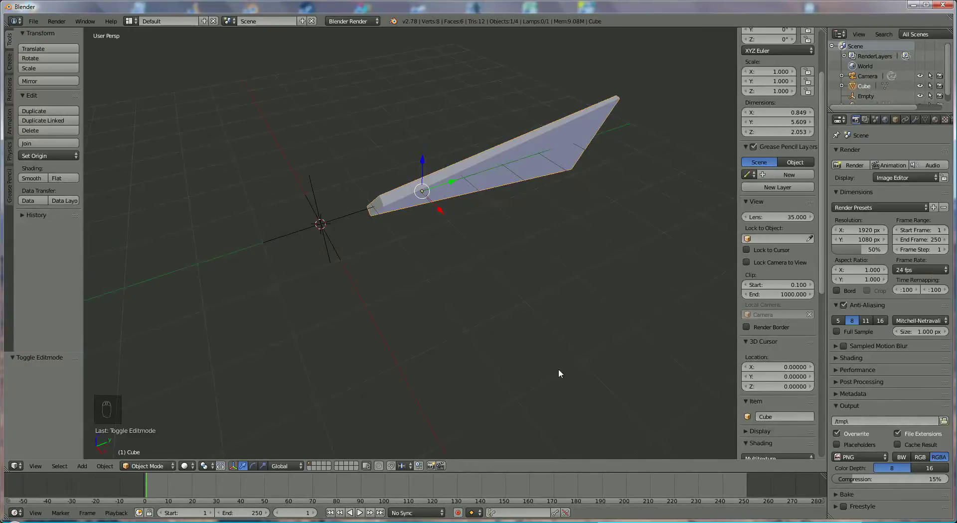
pyautogui.hotkey('ctrl', 'alt', 'shift', 'c')
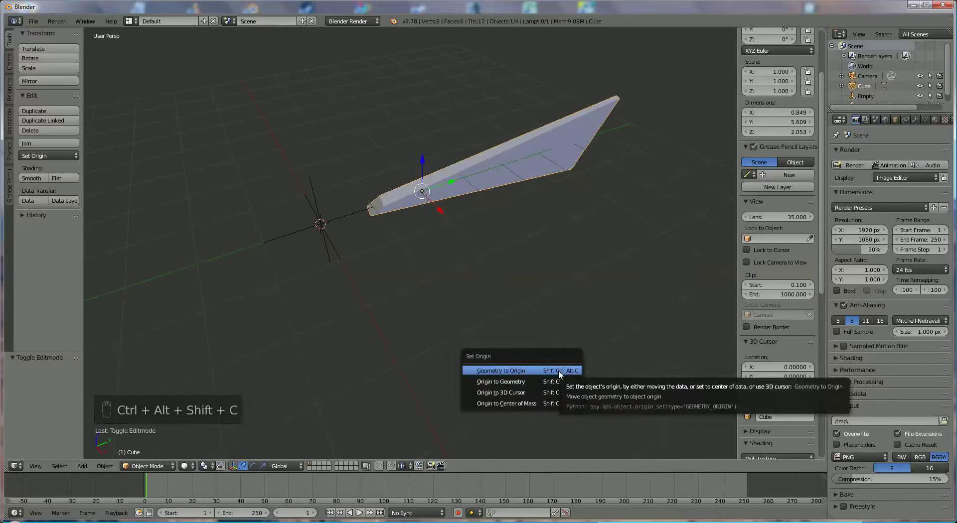
pyautogui.click(515, 394)
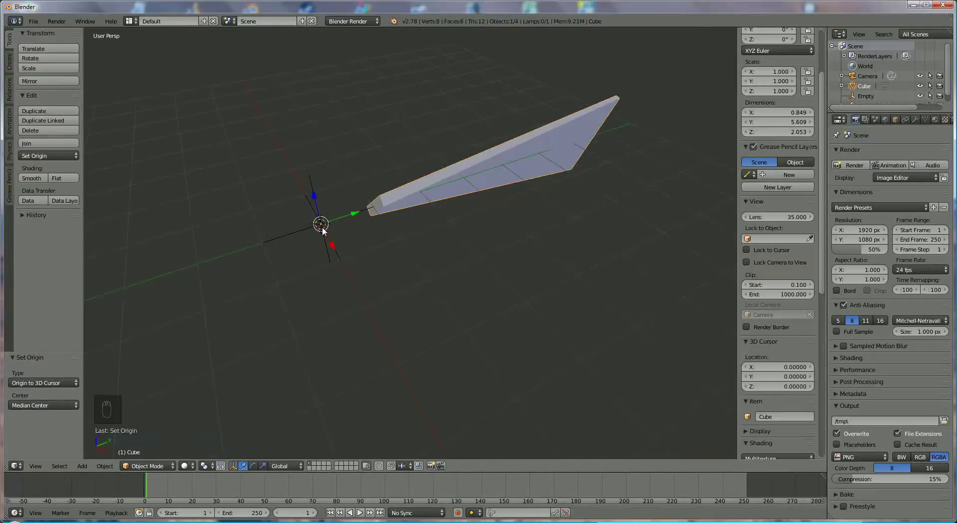
# Add an Array modifier to the blade with a fixed count of 12
pyautogui.scroll(-2, 539, 329)
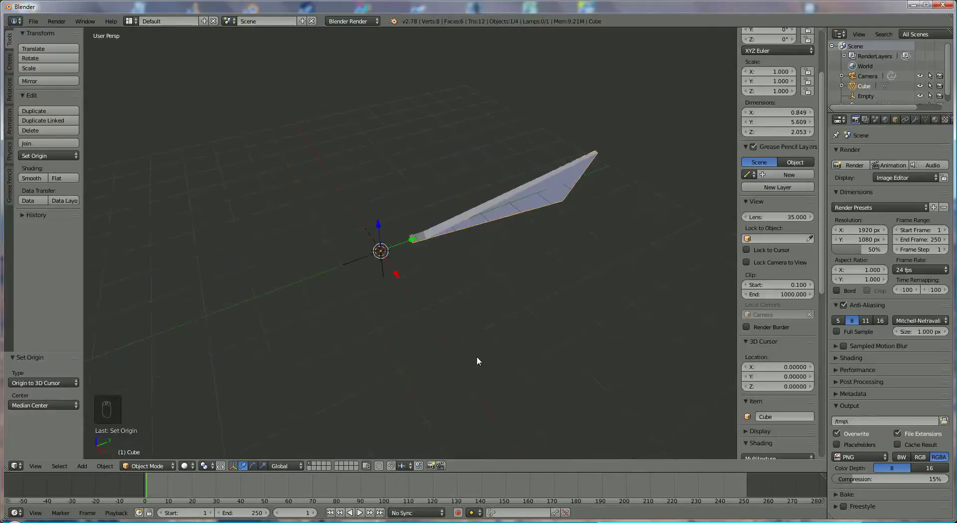
pyautogui.click(916, 120)
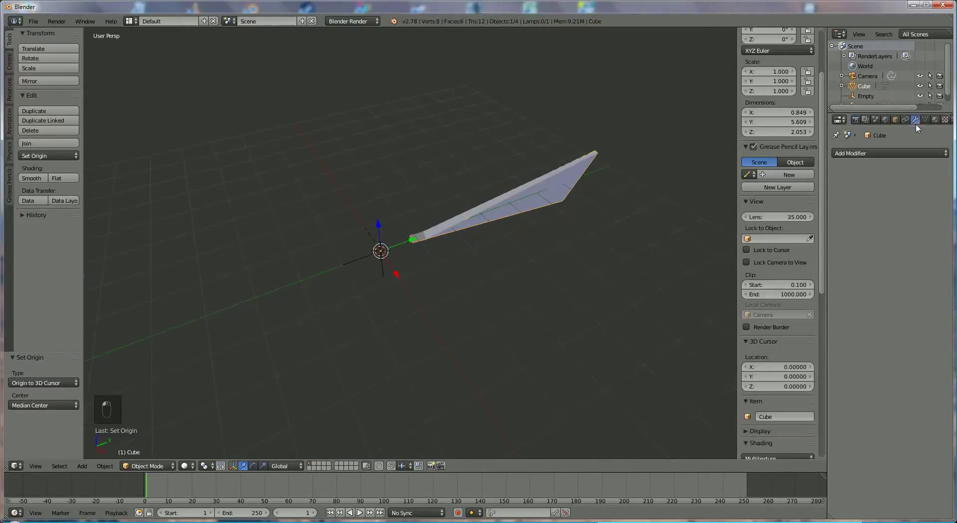
pyautogui.click(898, 153)
pyautogui.click(755, 176)
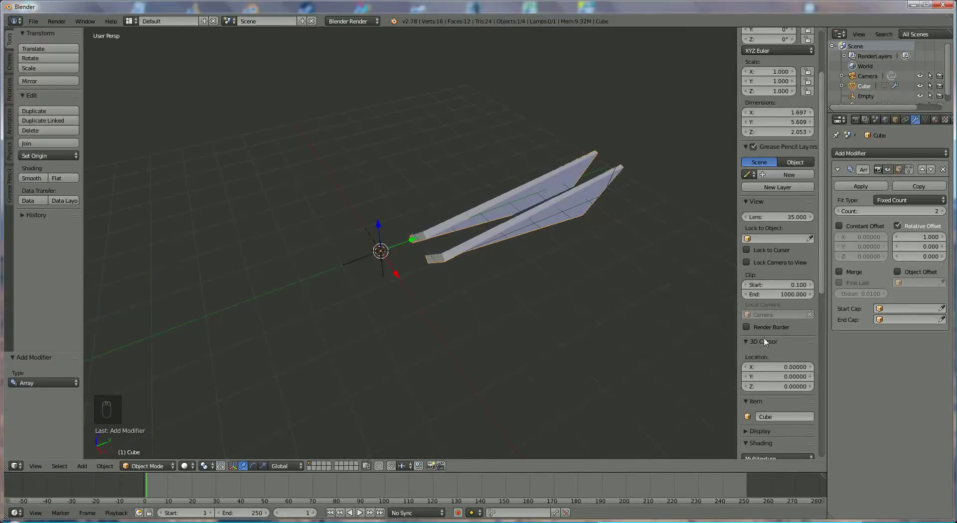
pyautogui.click(936, 213)
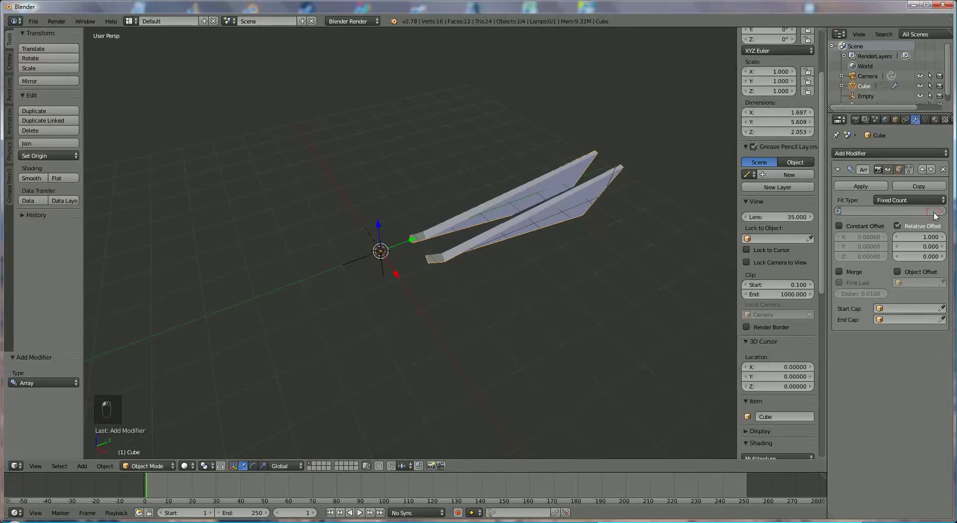
pyautogui.write('12')
pyautogui.press('Return')
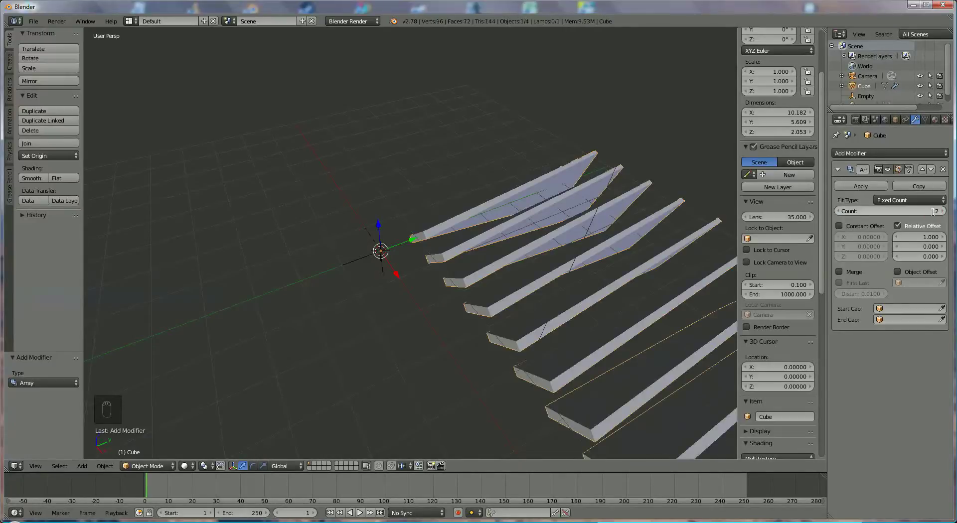
# Set the array's relative X offset to 0 and enable Object Offset with the Empty as its object
pyautogui.scroll(-5, 663, 270)
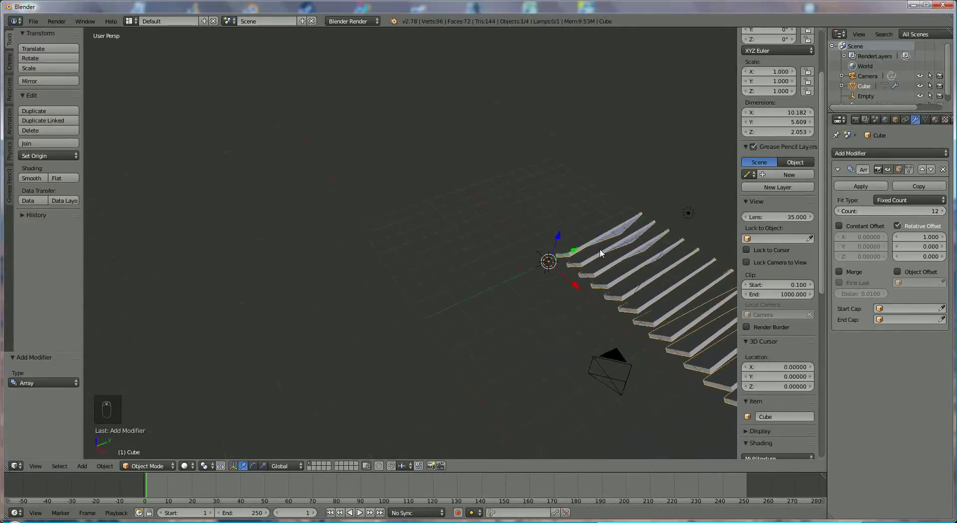
pyautogui.click(922, 237)
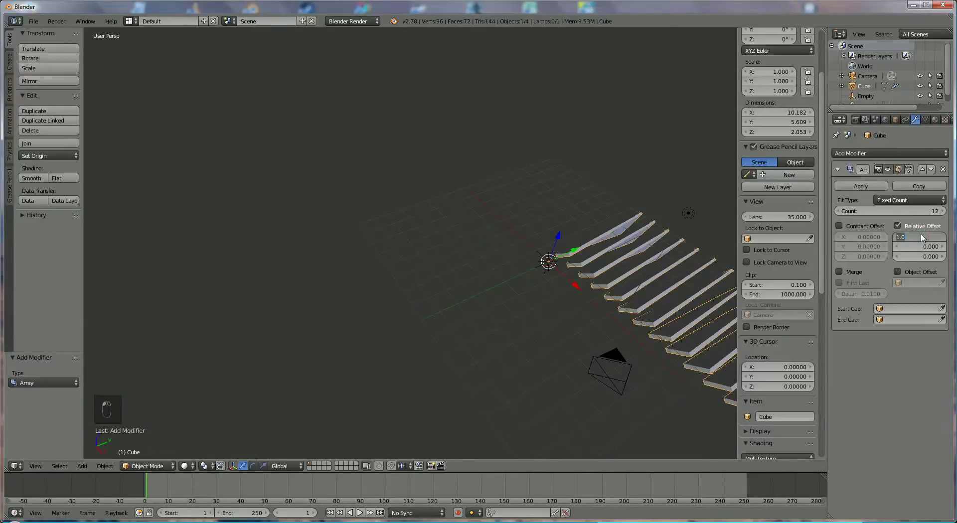
pyautogui.write('0')
pyautogui.press('Return')
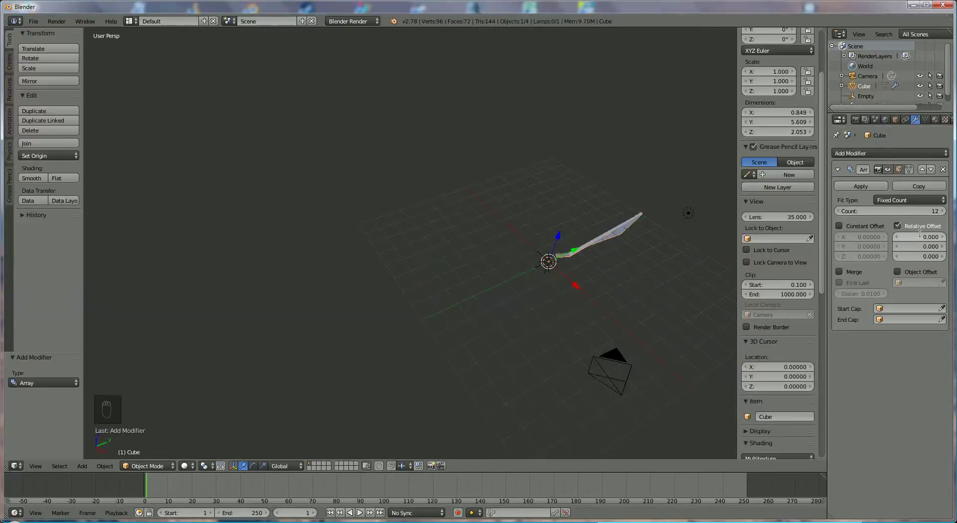
pyautogui.click(897, 271)
pyautogui.click(910, 283)
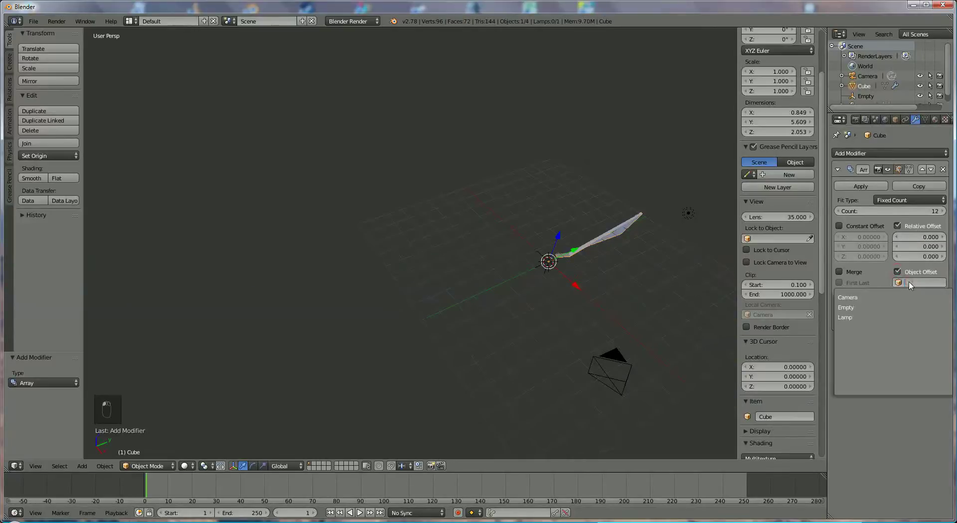
pyautogui.click(866, 307)
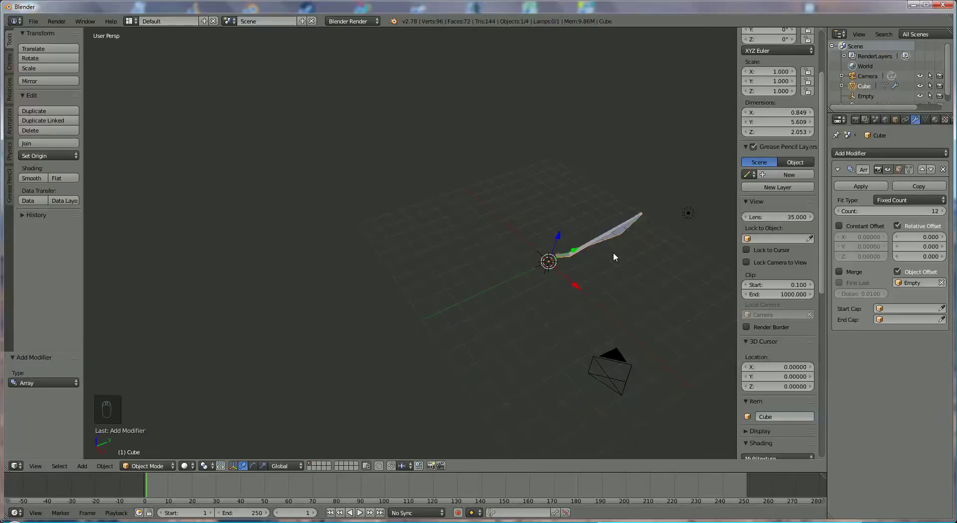
# Rotate the blade 30° about the global Z axis to fan its copies around the empty, and apply the Array modifier
pyautogui.write('r')
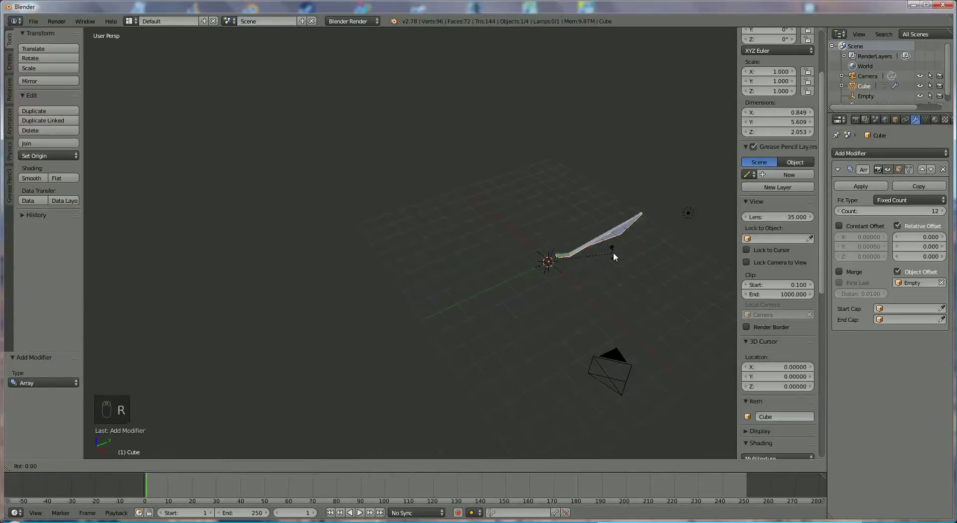
pyautogui.write('z')
pyautogui.write('30')
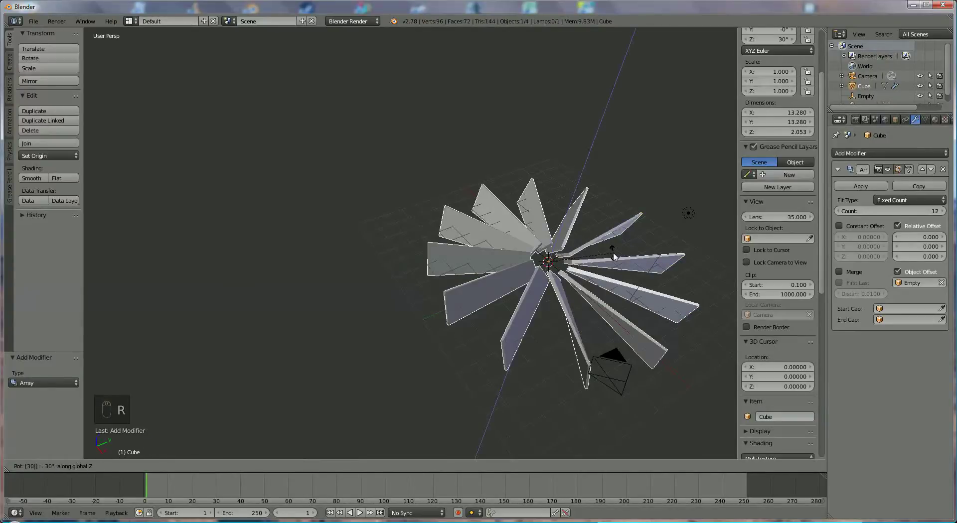
pyautogui.press('Return')
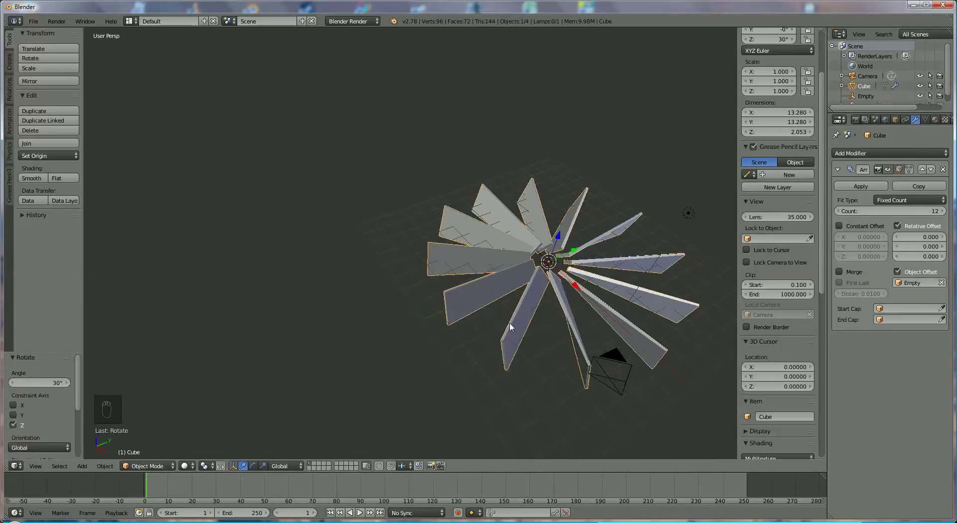
pyautogui.moveTo(522, 327)
pyautogui.mouseDown(button='middle')
pyautogui.moveTo(567, 341)
pyautogui.moveTo(601, 413)
pyautogui.moveTo(595, 360)
pyautogui.moveTo(608, 311)
pyautogui.moveTo(674, 314)
pyautogui.moveTo(459, 304)
pyautogui.moveTo(445, 339)
pyautogui.moveTo(525, 328)
pyautogui.mouseUp(button='middle')
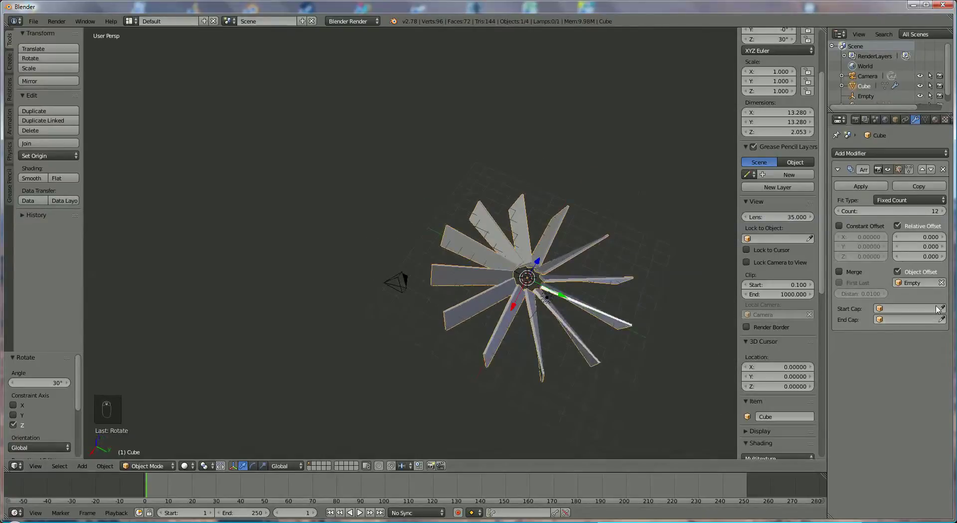
pyautogui.click(860, 187)
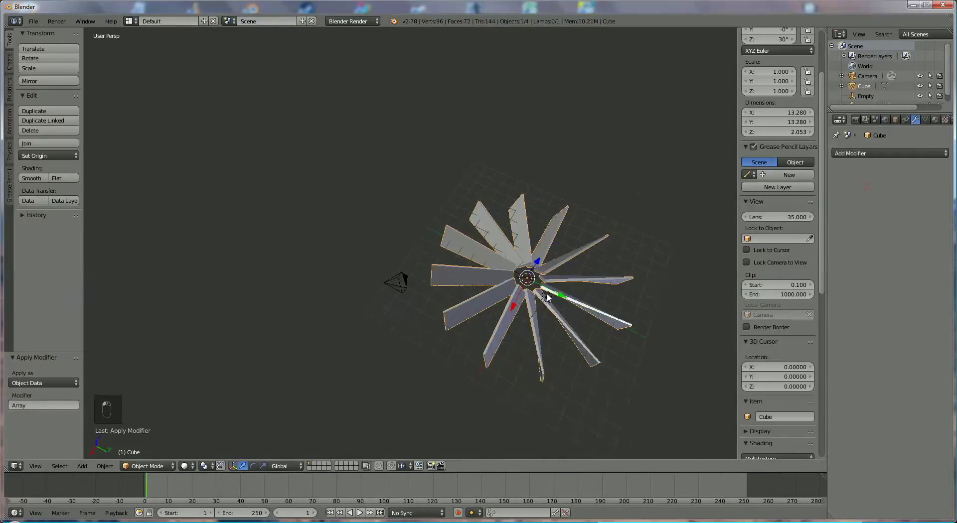
pyautogui.moveTo(626, 247); pyautogui.dragTo(518, 224, button='middle')
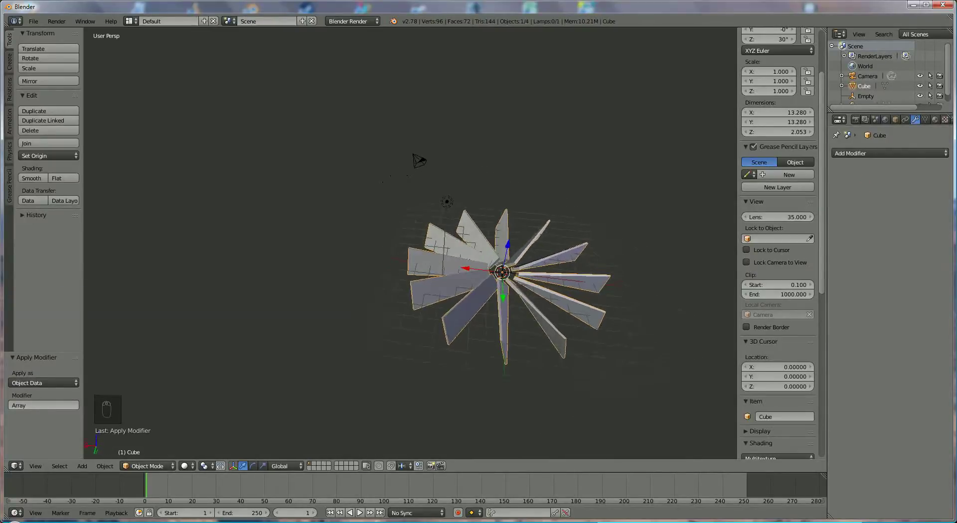
# Set the material's diffuse colour to red (R 0.800, G 0.024, B 0.041) and rename the material "red"
pyautogui.click(935, 121)
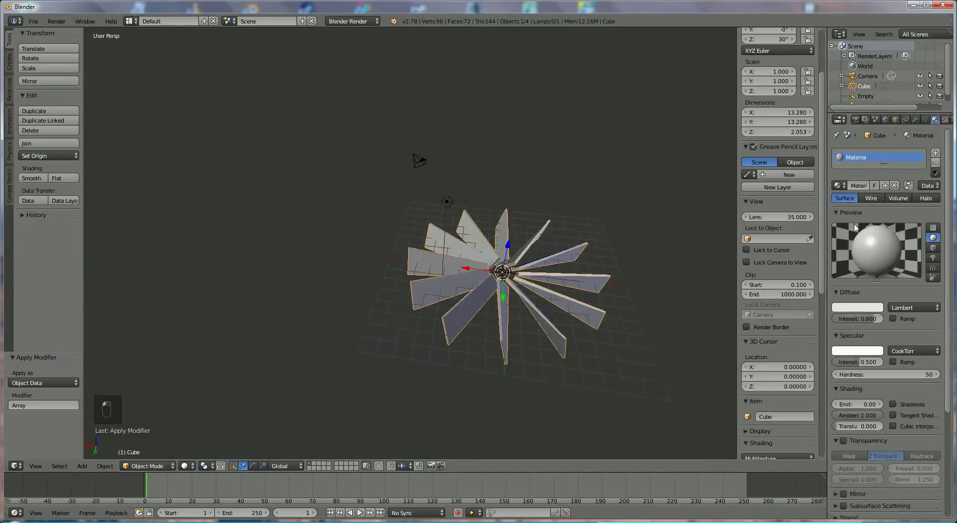
pyautogui.click(850, 308)
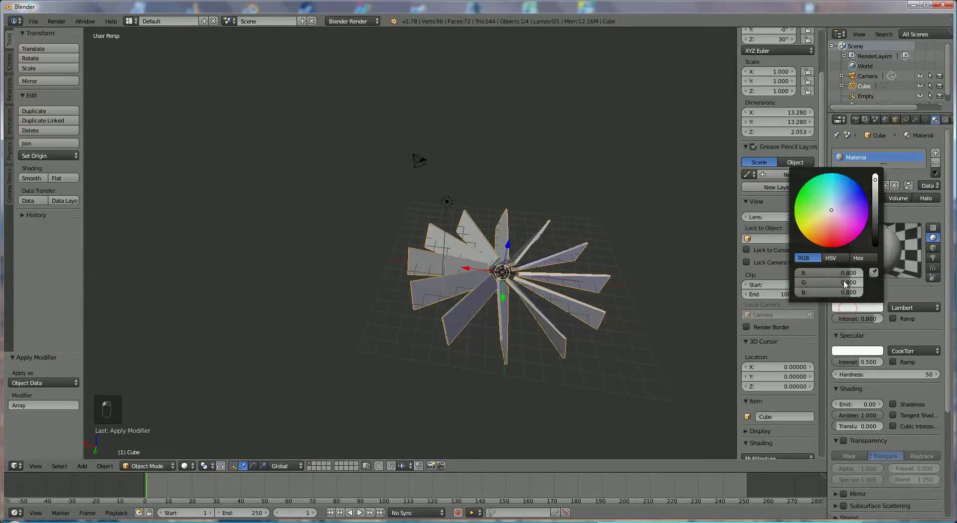
pyautogui.click(834, 242)
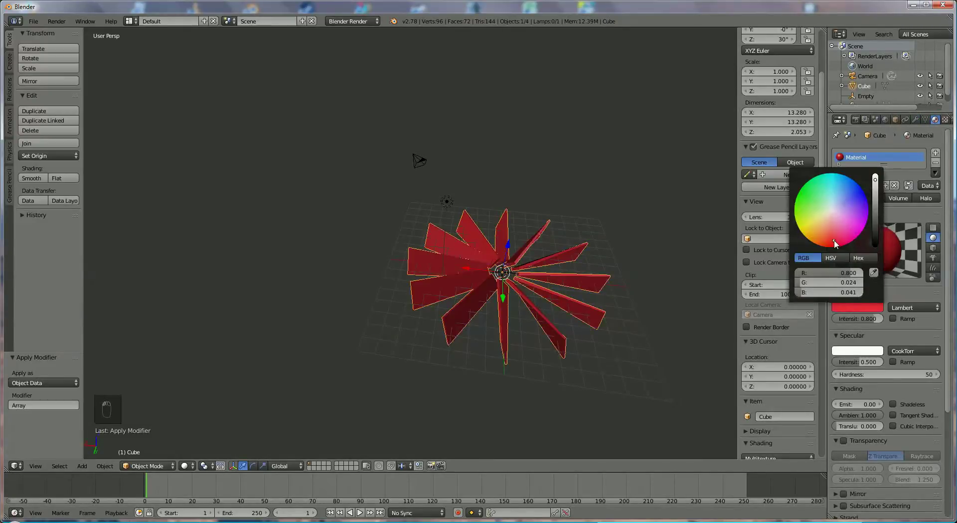
pyautogui.doubleClick(859, 156)
pyautogui.write('red')
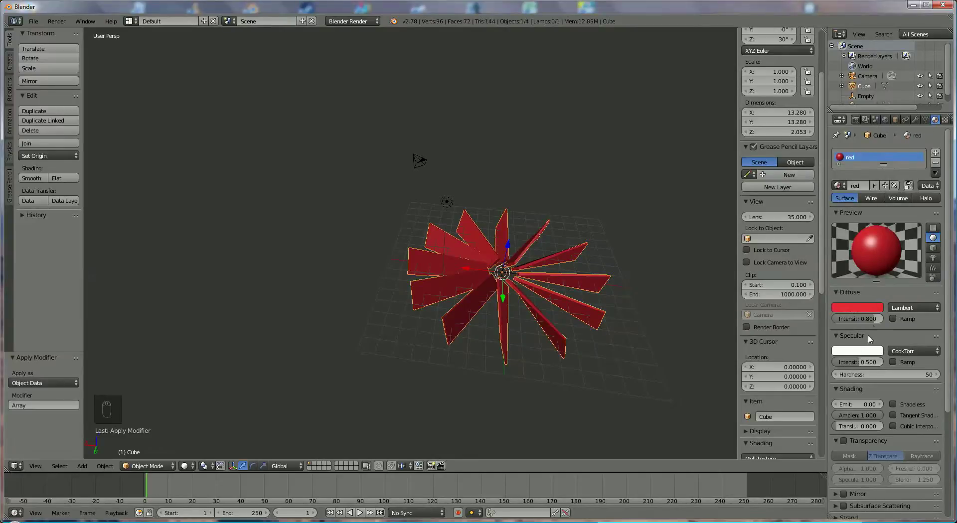
# Set the red material's diffuse intensity to 1.000 and add a cylinder mesh at the origin as the fan's hub
pyautogui.moveTo(876, 324); pyautogui.dragTo(902, 325)
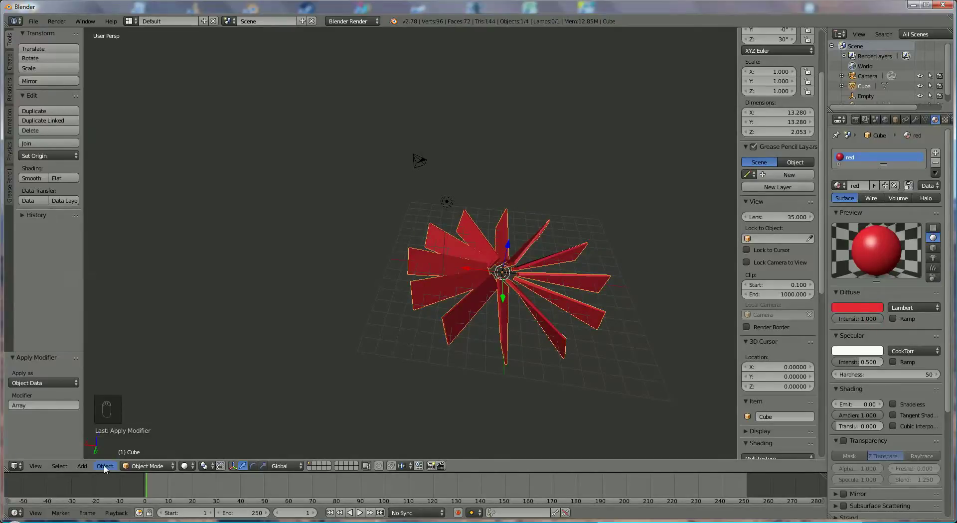
pyautogui.click(83, 467)
pyautogui.moveTo(94, 454)
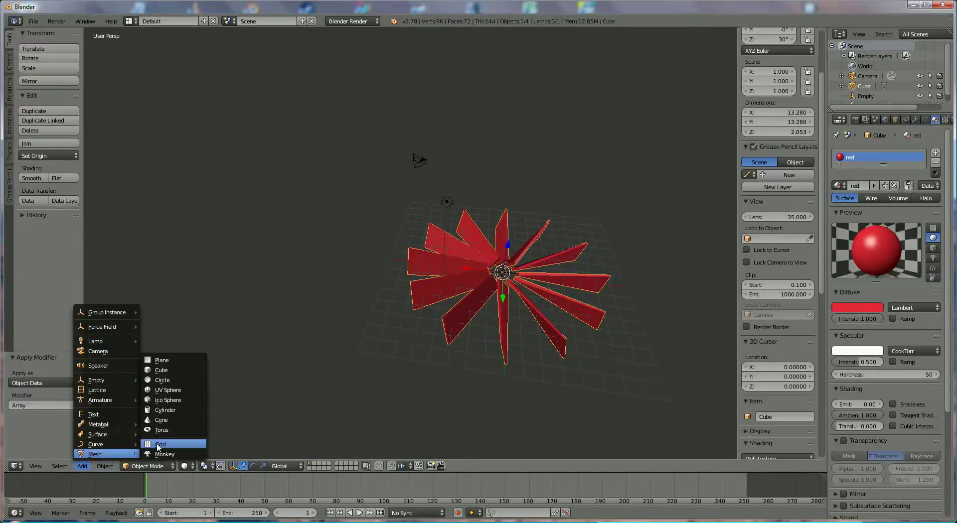
pyautogui.click(170, 410)
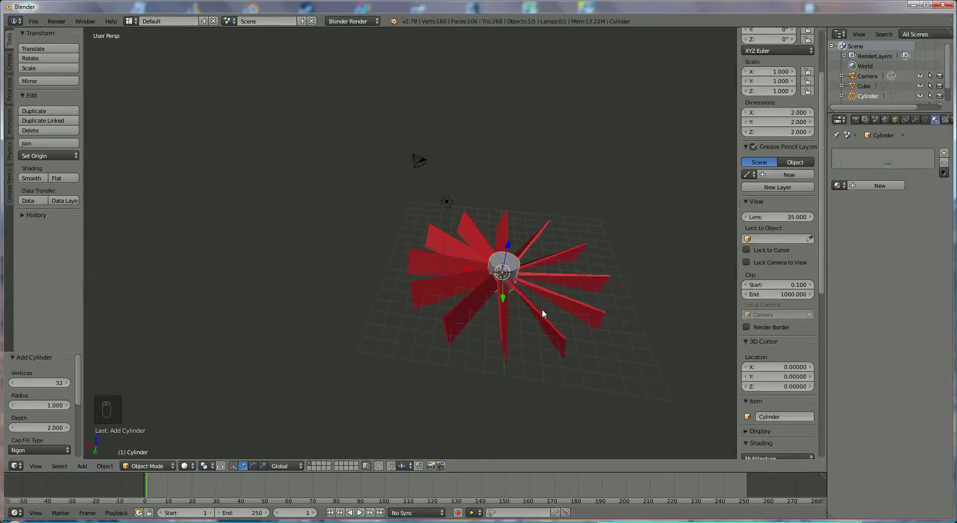
# In Edit Mode, flatten the cylinder by lowering its top face about 0.38 and raising its bottom face about 0.56 along Z
pyautogui.moveTo(821, 159); pyautogui.dragTo(819, 43)
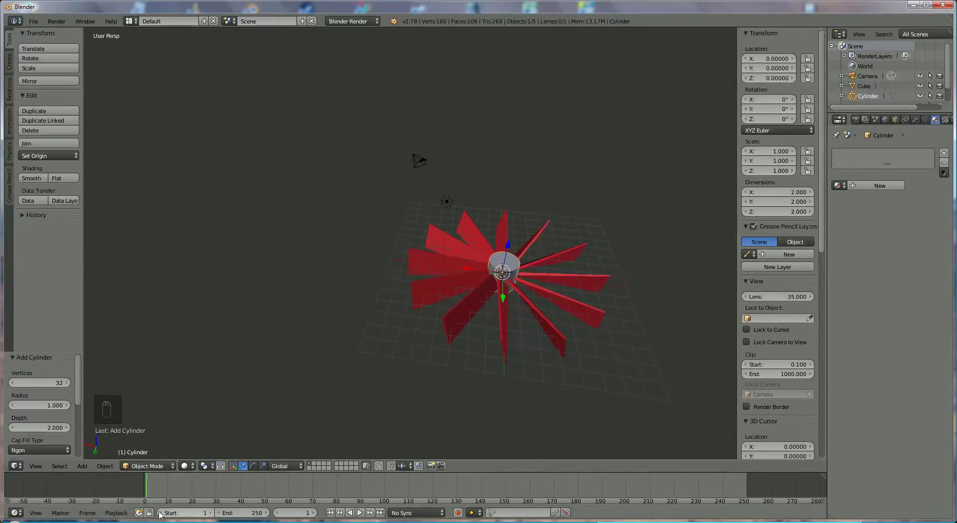
pyautogui.click(145, 467)
pyautogui.click(153, 448)
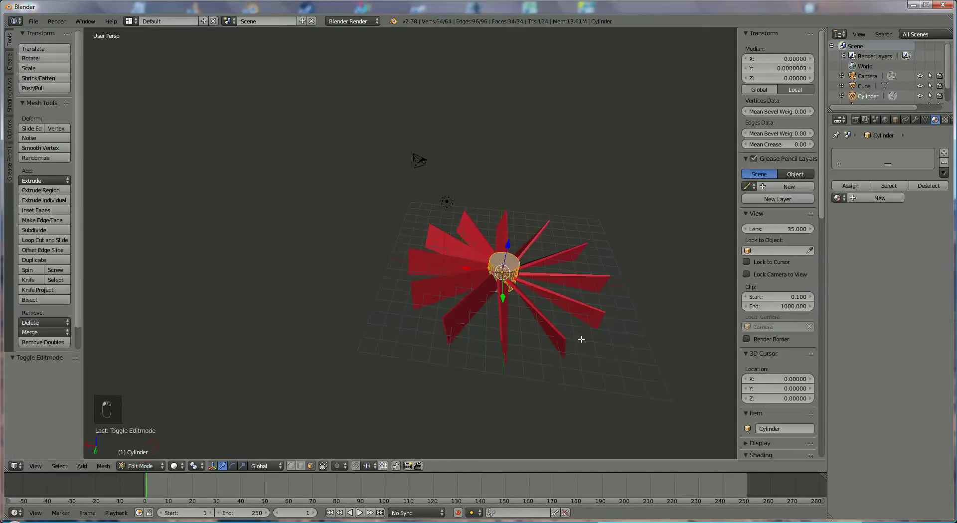
pyautogui.moveTo(565, 266); pyautogui.dragTo(515, 256, button='middle')
pyautogui.scroll(4, 518, 253)
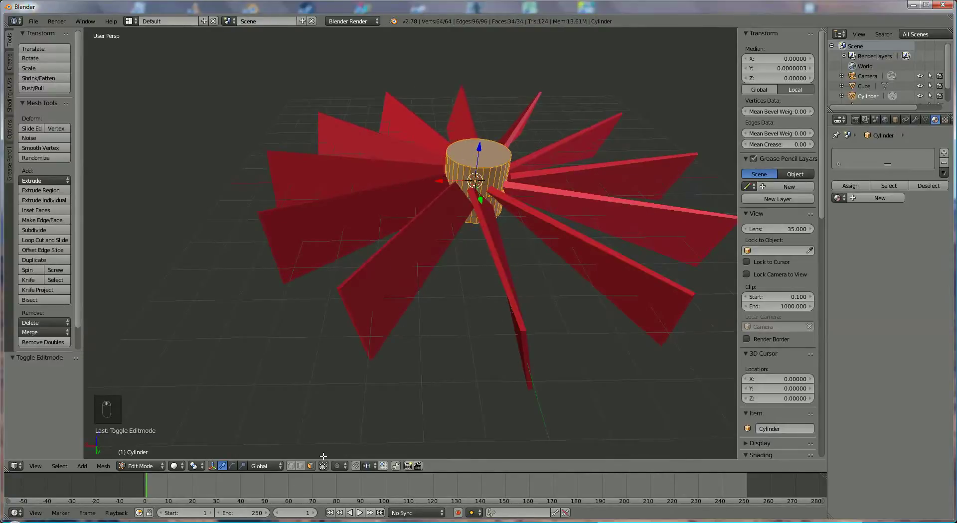
pyautogui.rightClick(480, 152)
pyautogui.moveTo(482, 120); pyautogui.dragTo(485, 128)
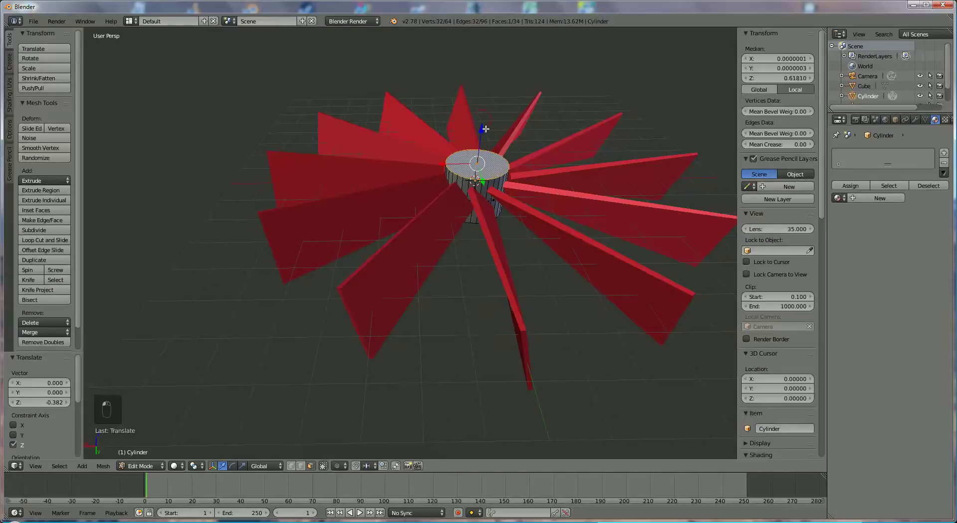
pyautogui.moveTo(486, 128); pyautogui.dragTo(493, 179, button='middle')
pyautogui.rightClick(493, 189)
pyautogui.moveTo(480, 178); pyautogui.dragTo(484, 164)
pyautogui.moveTo(484, 164); pyautogui.dragTo(593, 308, button='middle')
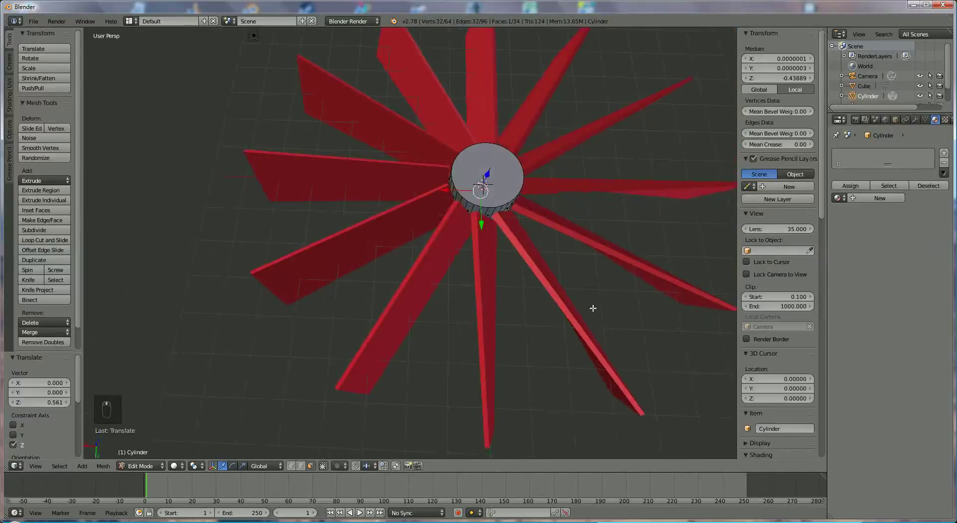
# Return to Object Mode and scale the hub cylinder up uniformly by about 1.118
pyautogui.click(142, 466)
pyautogui.click(139, 453)
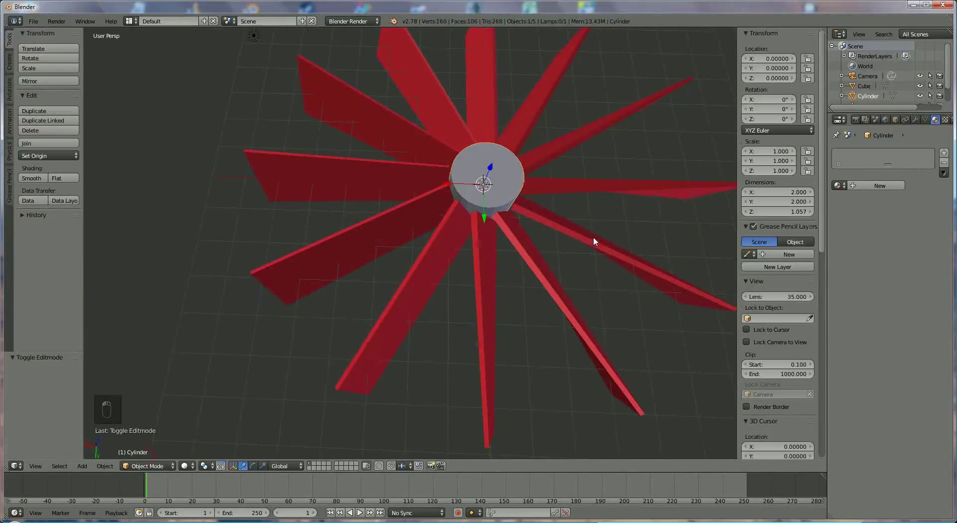
pyautogui.press('s')
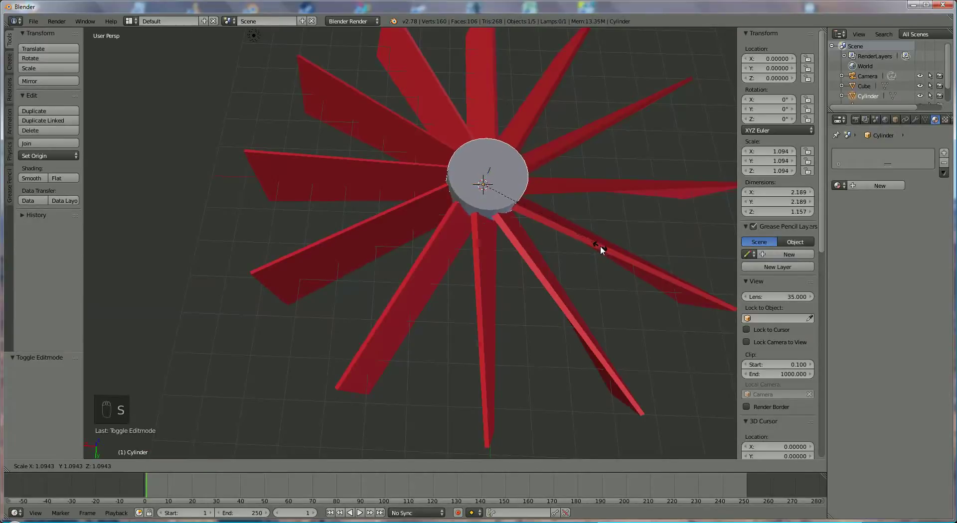
pyautogui.click(599, 250)
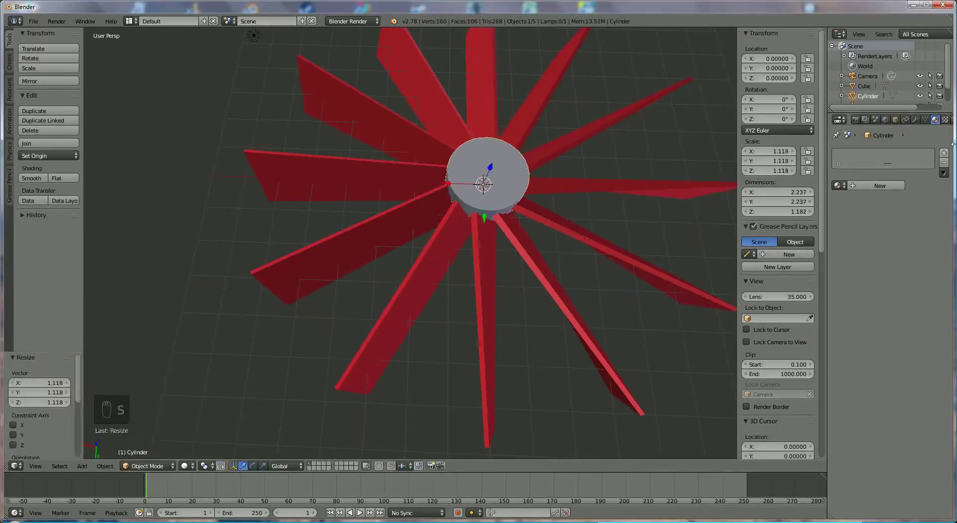
# Give the hub a new material named "black" with diffuse intensity 1.000 and a black diffuse colour
pyautogui.click(877, 187)
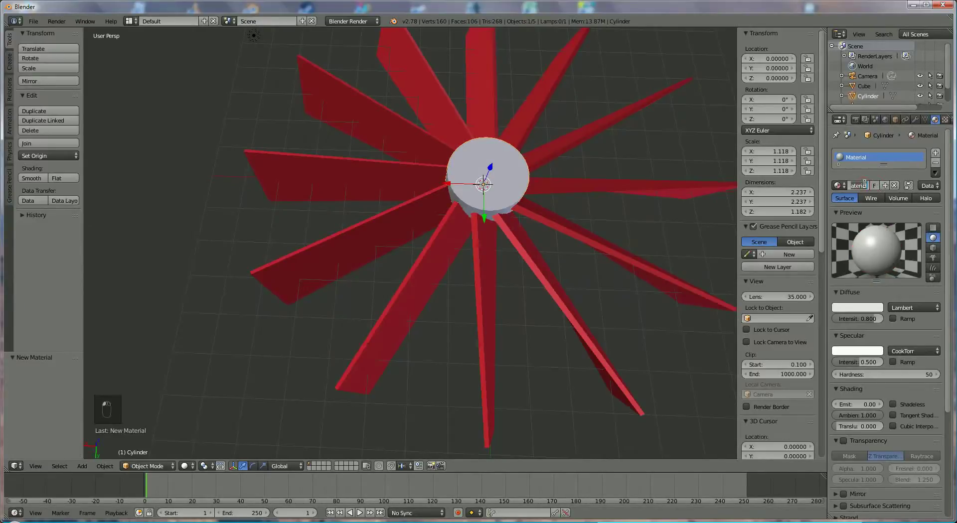
pyautogui.write('black')
pyautogui.press('Return')
pyautogui.moveTo(870, 318); pyautogui.dragTo(892, 319)
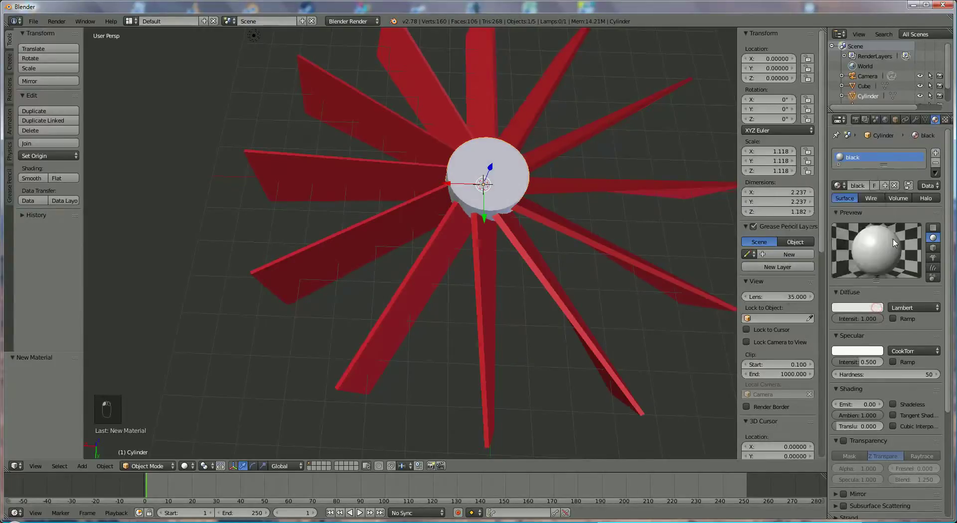
pyautogui.click(876, 307)
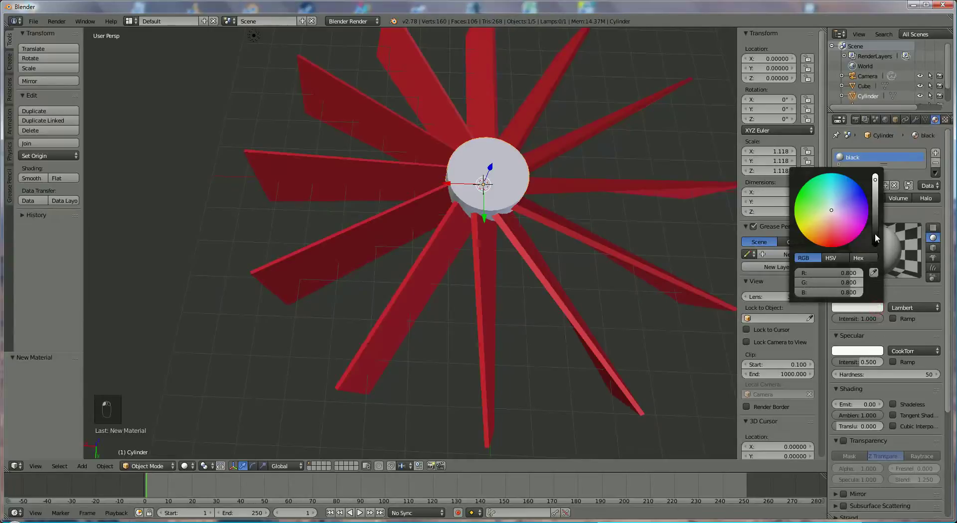
pyautogui.moveTo(876, 238); pyautogui.dragTo(877, 244)
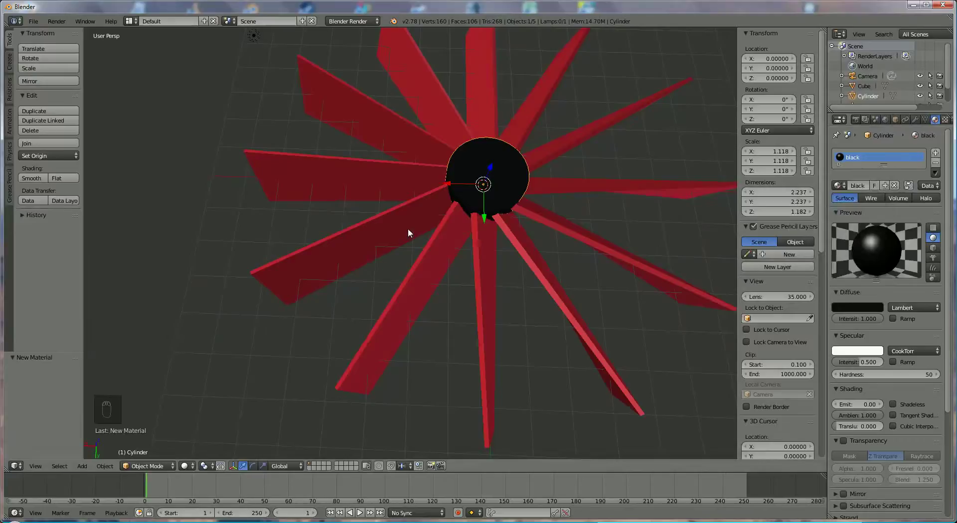
# Join the blades with the hub into one object and raise it about 0.8 along the Z axis
pyautogui.scroll(-2, 505, 264)
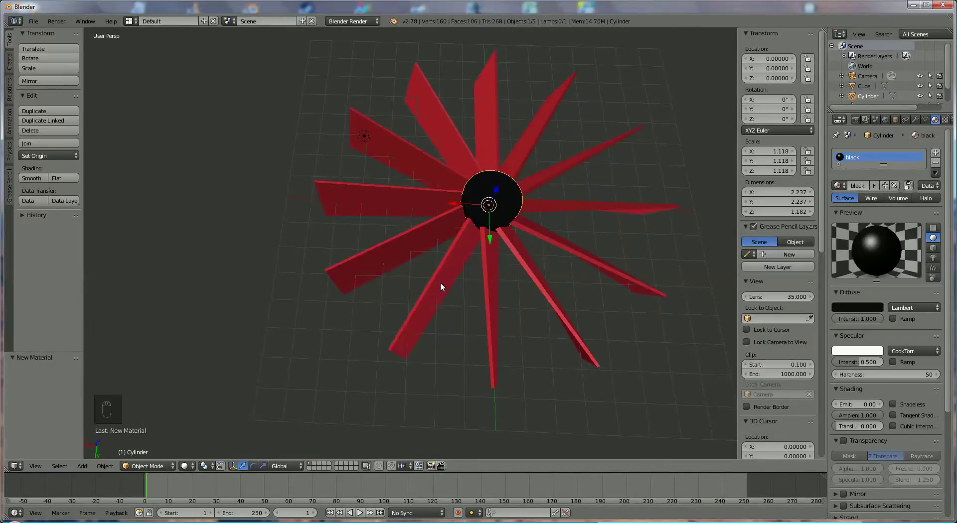
pyautogui.keyDown('shift'); pyautogui.rightClick(452, 257); pyautogui.keyUp('shift')
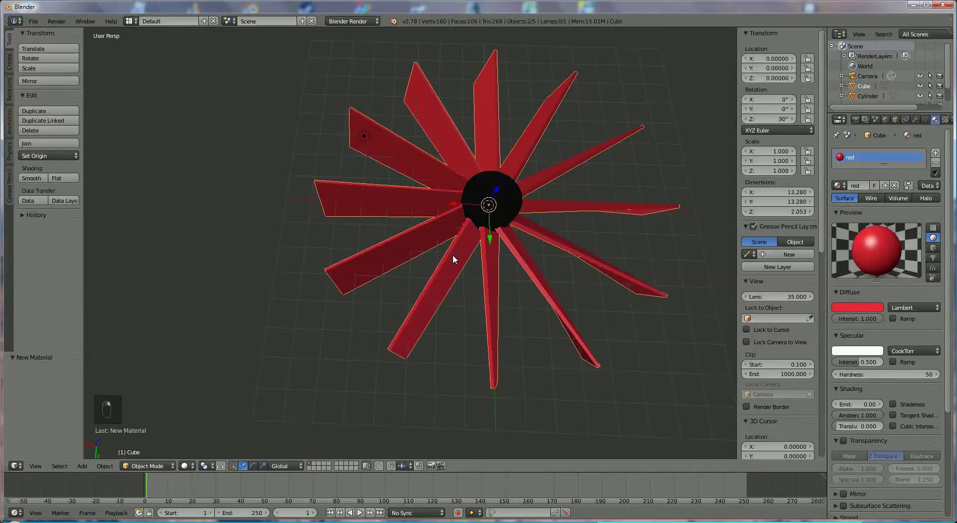
pyautogui.keyDown('shift'); pyautogui.rightClick(510, 200); pyautogui.keyUp('shift')
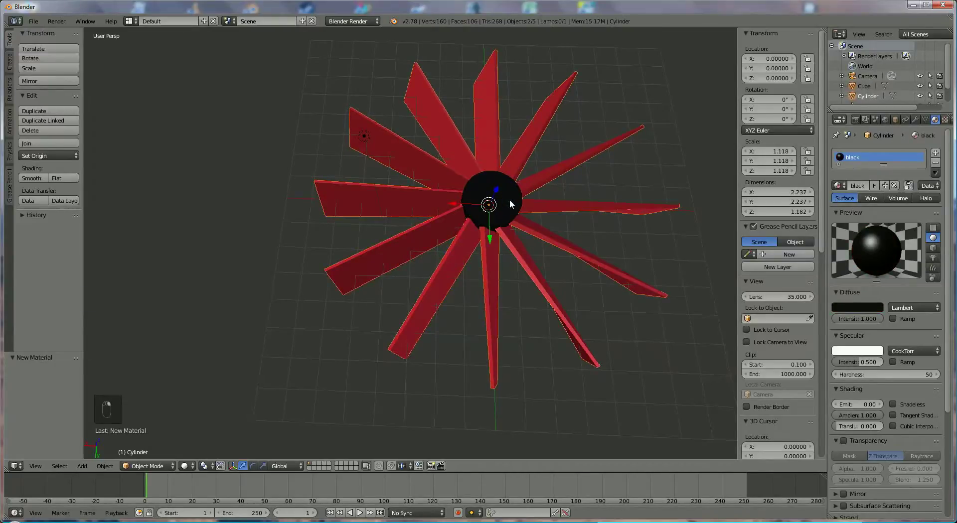
pyautogui.hotkey('ctrl', 'j')
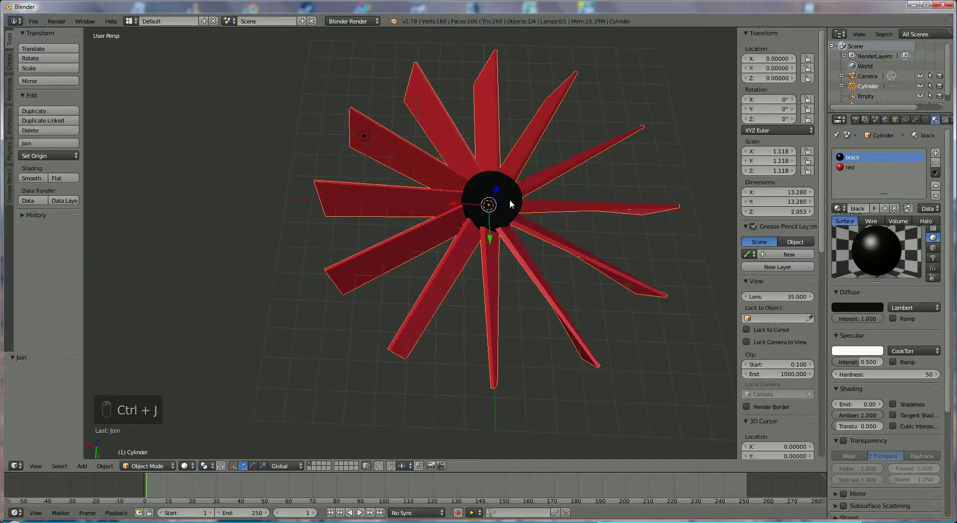
pyautogui.moveTo(510, 199); pyautogui.dragTo(581, 172, button='middle')
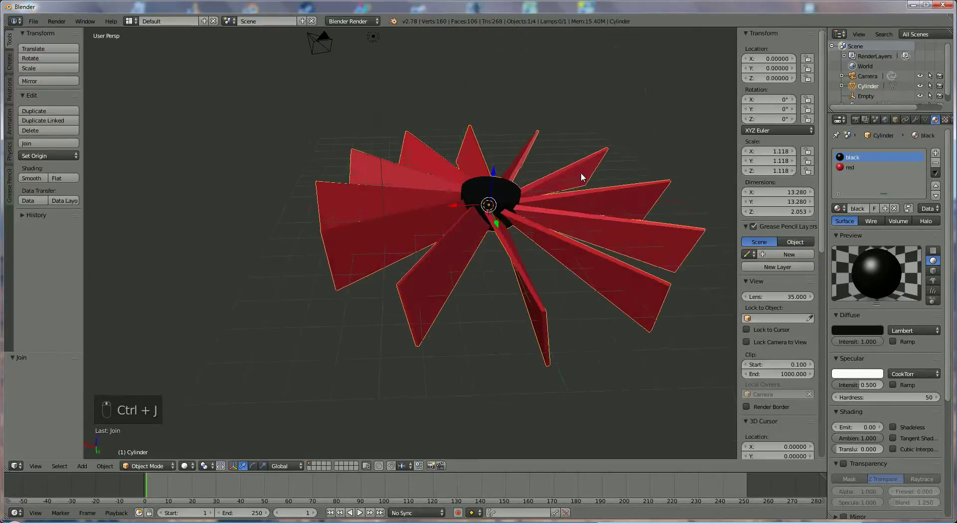
pyautogui.moveTo(494, 172); pyautogui.dragTo(498, 155)
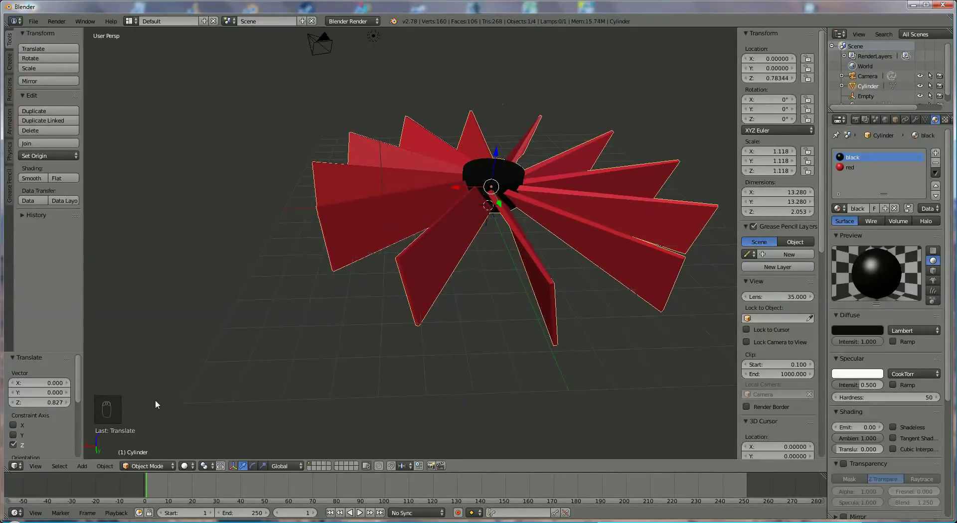
# Add a plane at the origin and scale it up uniformly to about 20.83 as a ground surface beneath the fan
pyautogui.click(83, 468)
pyautogui.moveTo(122, 454)
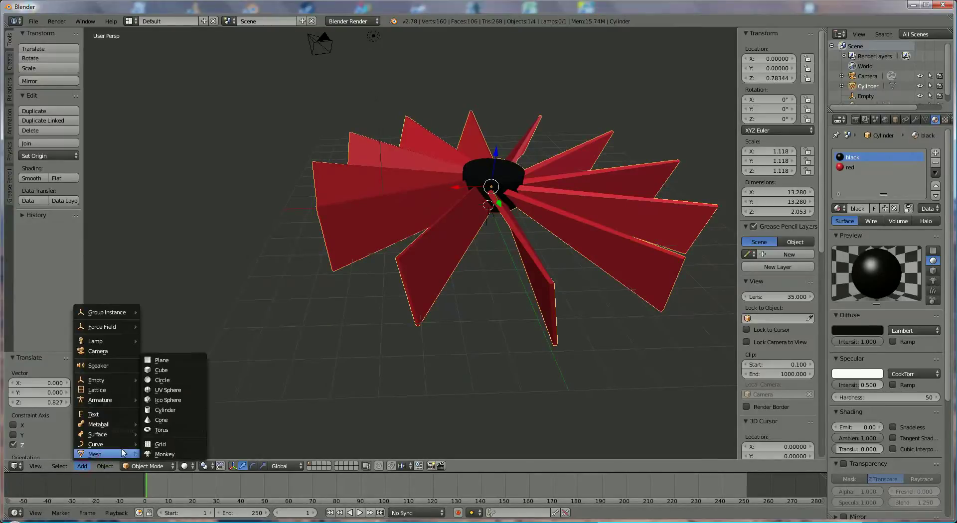
pyautogui.click(162, 359)
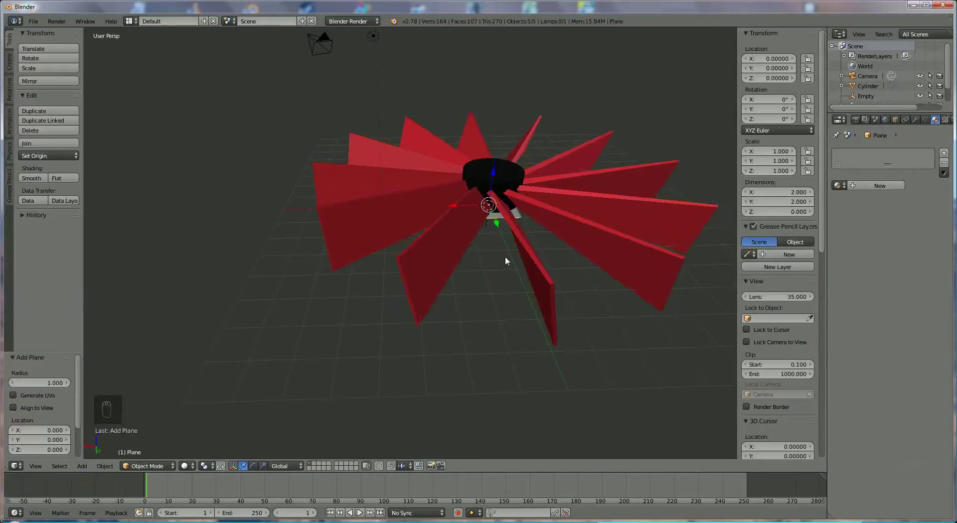
pyautogui.press('s')
pyautogui.click(89, 51)
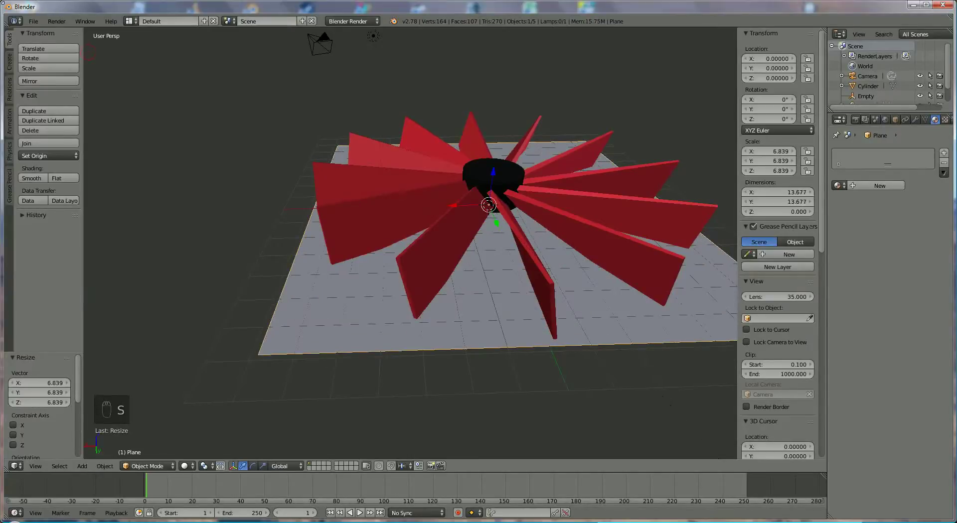
pyautogui.press('s')
pyautogui.press('s')
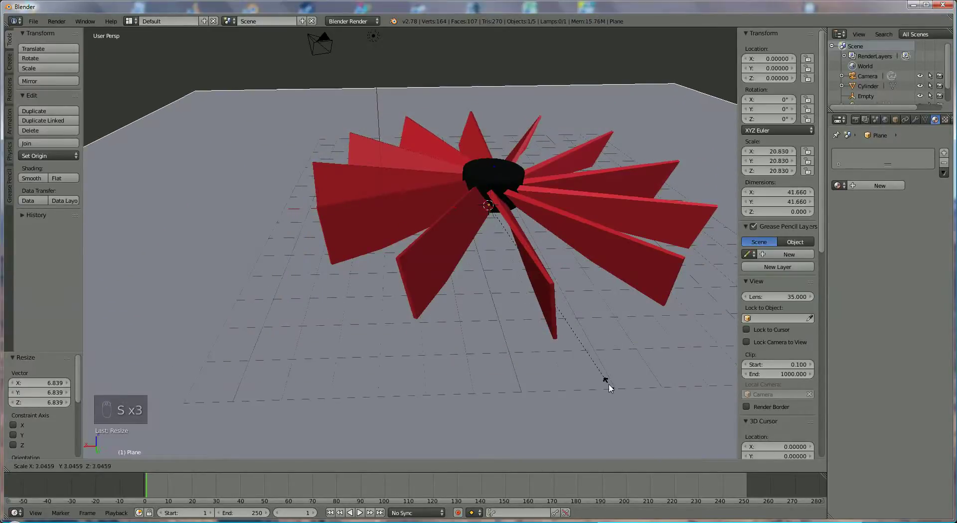
pyautogui.click(609, 387)
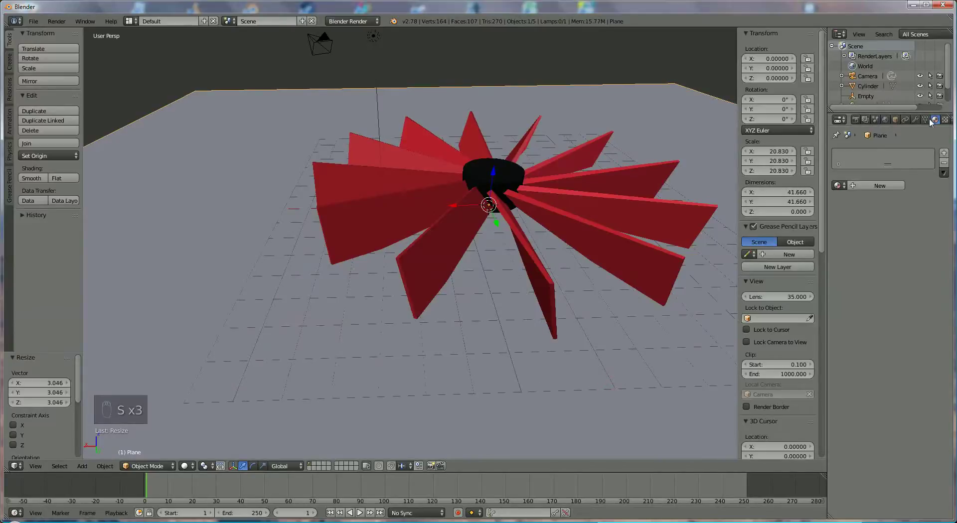
# Give the plane a new material with a green diffuse colour (R 0.350, G 0.800, B 0.017) and diffuse intensity 1.000
pyautogui.click(880, 187)
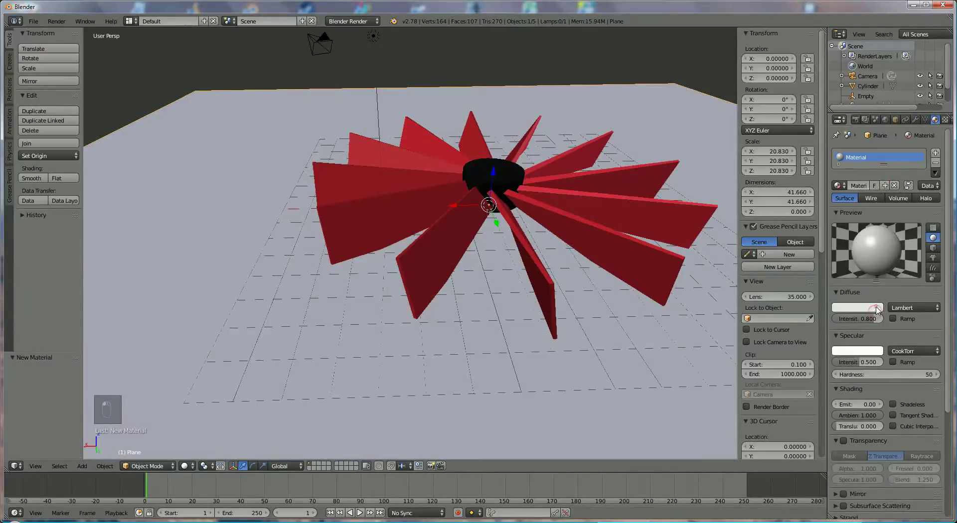
pyautogui.click(877, 310)
pyautogui.click(801, 214)
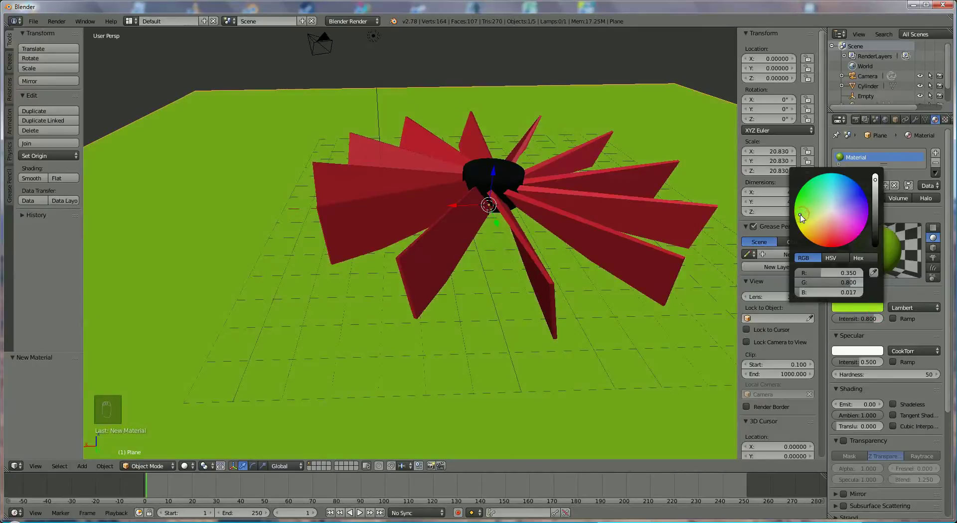
pyautogui.moveTo(869, 319); pyautogui.dragTo(897, 322)
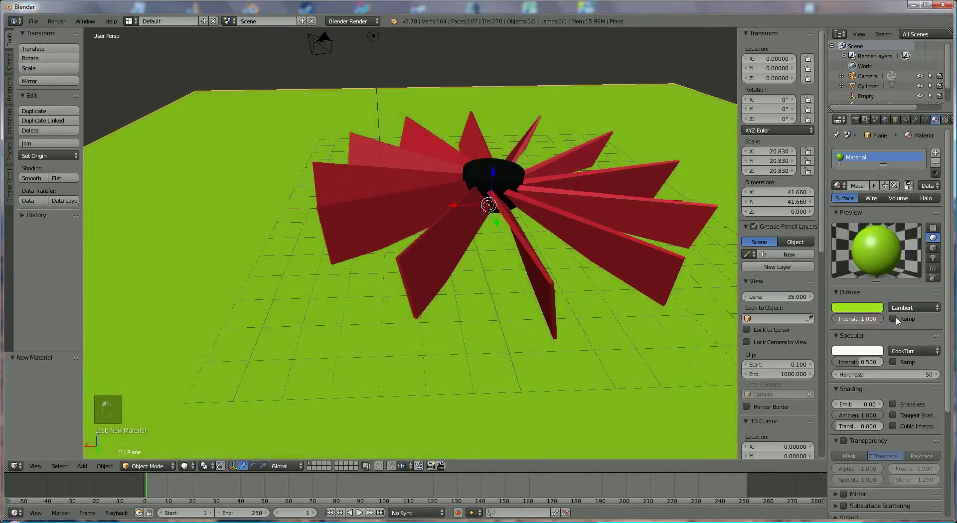
# Select the camera, enable Lock Camera to View, and look through the camera
pyautogui.moveTo(421, 128); pyautogui.dragTo(510, 195, button='middle')
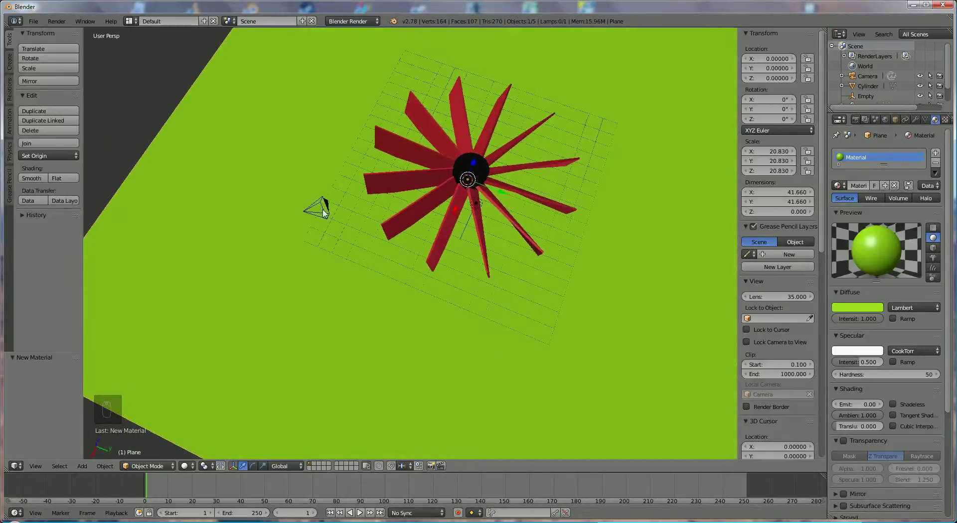
pyautogui.rightClick(304, 217)
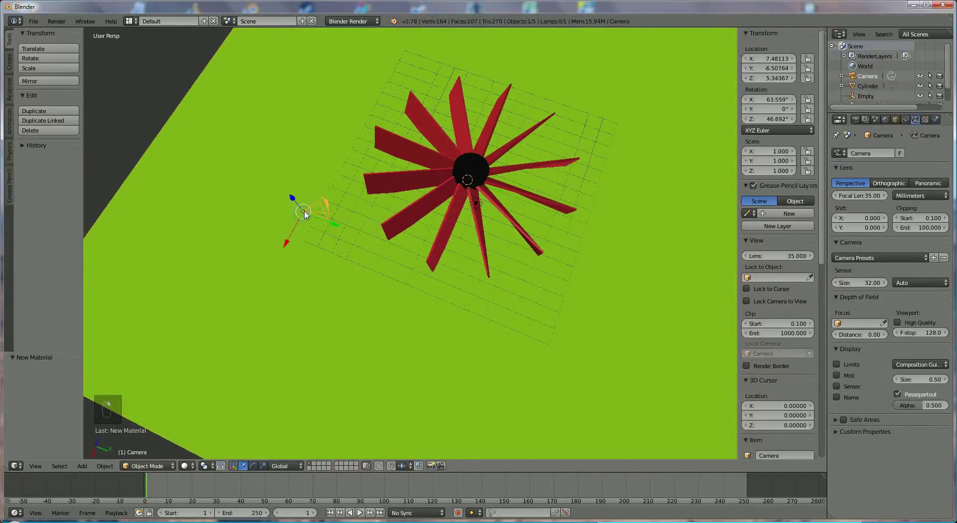
pyautogui.click(746, 302)
pyautogui.press('KP_0')
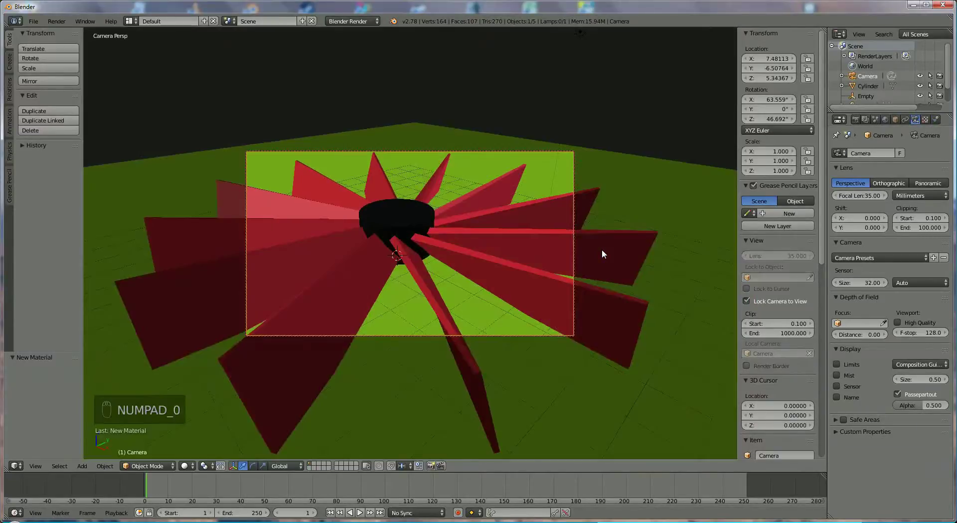
# Move the locked camera back and swing it up so that it looks down on the green plane
pyautogui.scroll(-3, 469, 234)
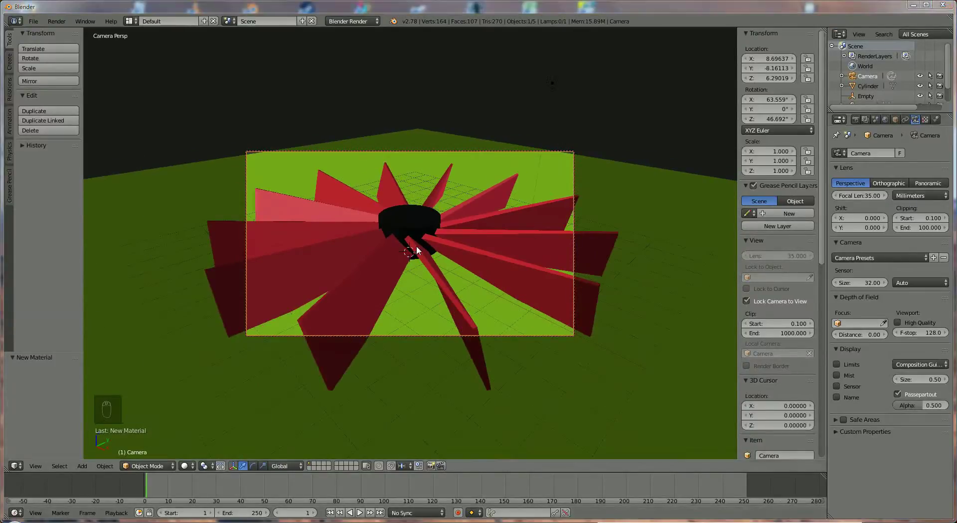
pyautogui.moveTo(462, 255); pyautogui.dragTo(467, 264, button='middle')
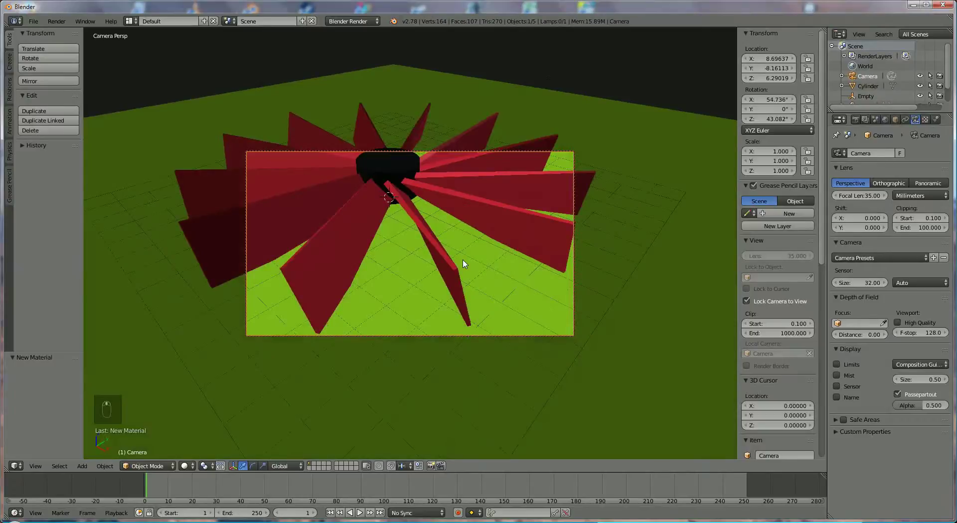
pyautogui.scroll(2, 463, 263)
pyautogui.scroll(-4, 461, 263)
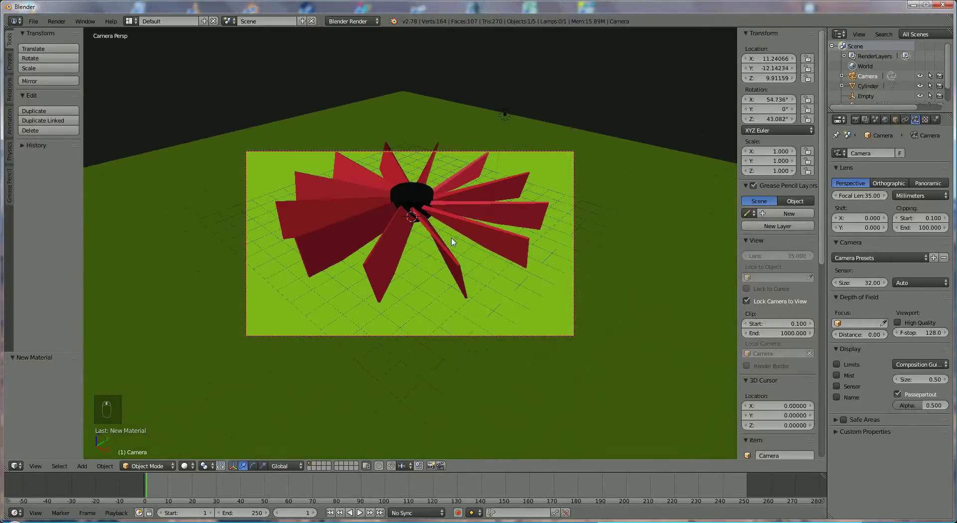
pyautogui.moveTo(446, 233); pyautogui.dragTo(452, 243, button='middle')
pyautogui.keyDown('shift'); pyautogui.moveTo(402, 181); pyautogui.dragTo(442, 273, button='middle'); pyautogui.keyUp('shift')
pyautogui.moveTo(421, 165); pyautogui.dragTo(429, 184, button='middle')
pyautogui.moveTo(336, 53); pyautogui.dragTo(339, 73, button='middle')
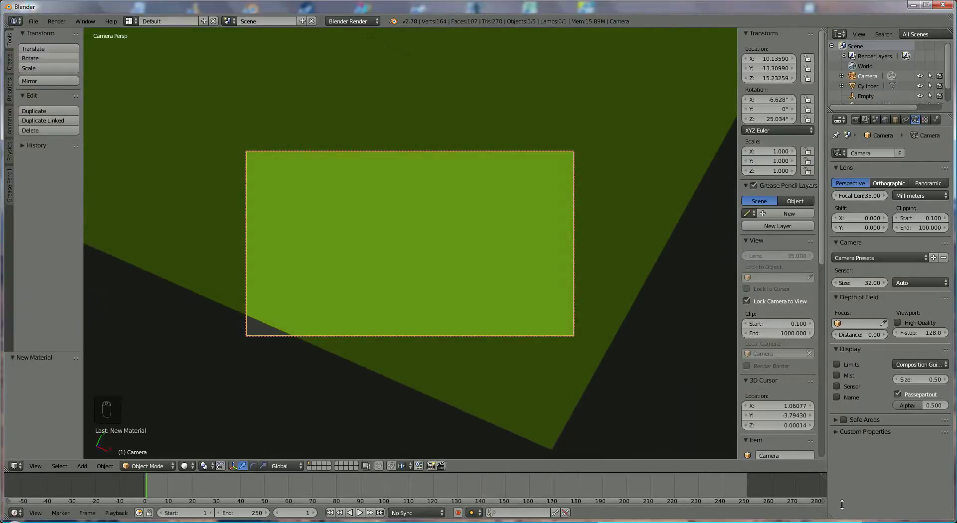
pyautogui.moveTo(401, 35); pyautogui.dragTo(436, 76, button='middle')
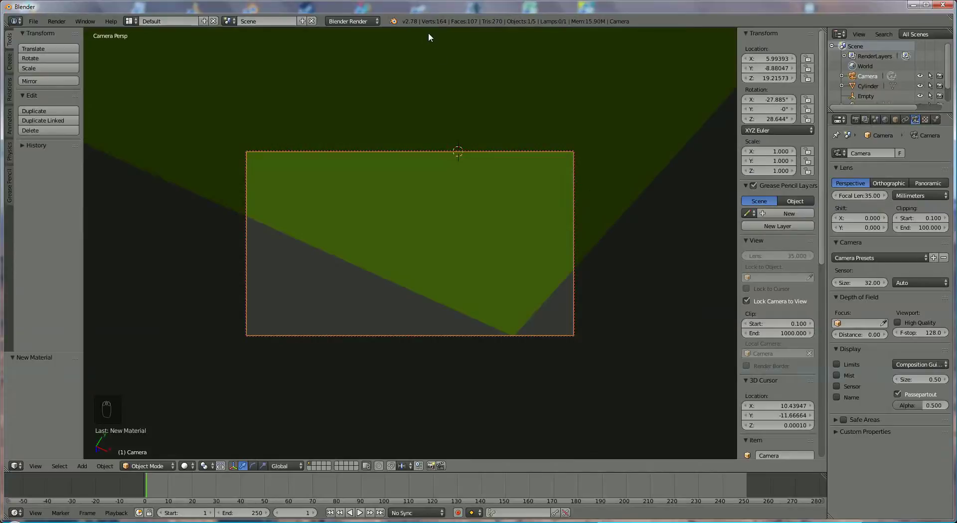
# Centre the whole fan in the camera frame from above, turn off Lock Camera to View, and leave the camera view
pyautogui.keyDown('shift'); pyautogui.moveTo(428, 33); pyautogui.dragTo(454, 265, button='middle'); pyautogui.keyUp('shift')
pyautogui.scroll(-5, 453, 265)
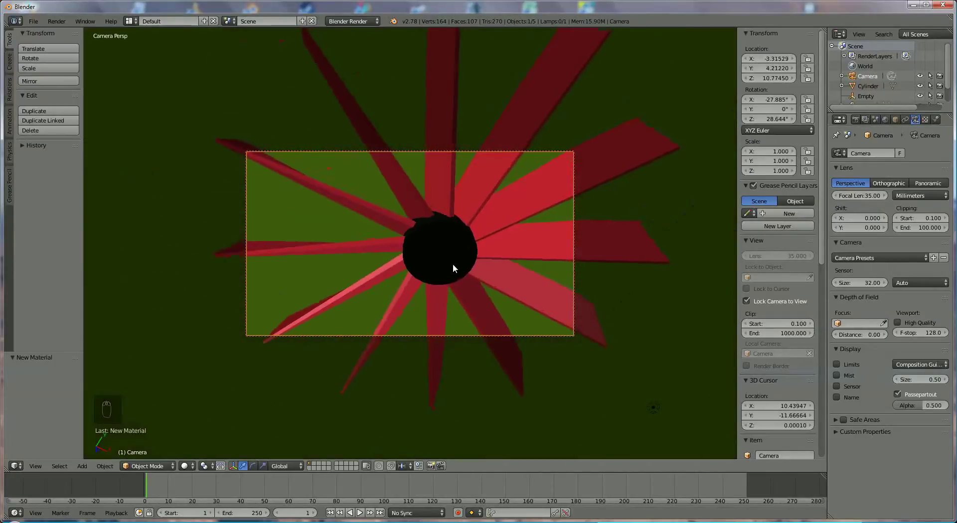
pyautogui.moveTo(444, 189); pyautogui.dragTo(432, 174, button='middle')
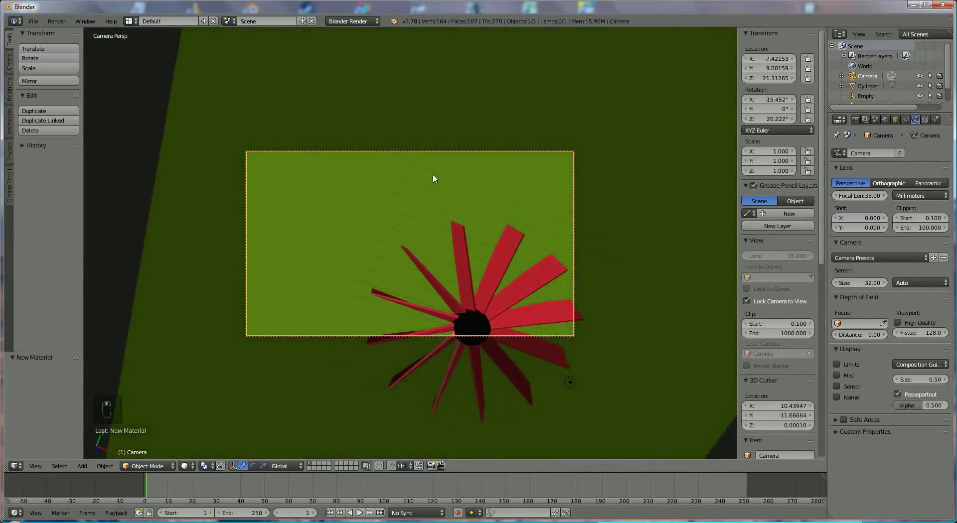
pyautogui.keyDown('shift'); pyautogui.moveTo(498, 264); pyautogui.dragTo(440, 187, button='middle'); pyautogui.keyUp('shift')
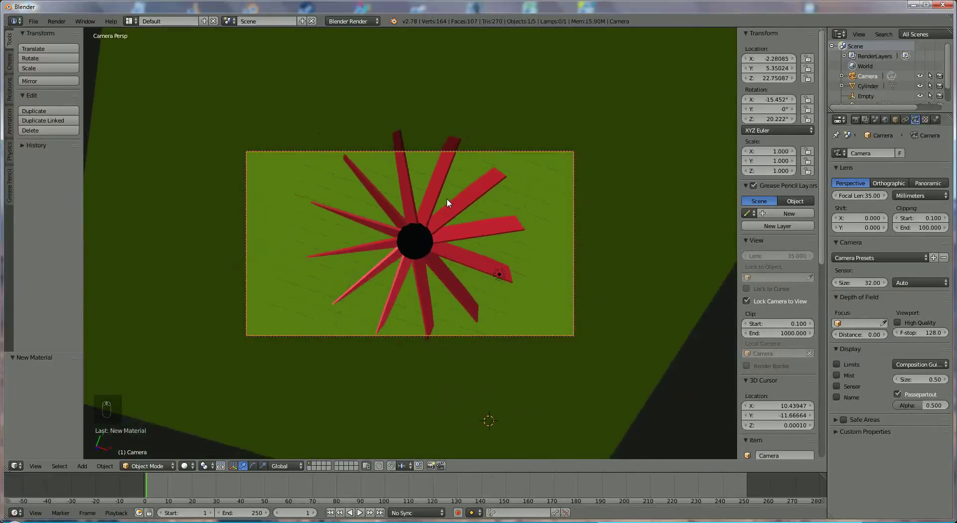
pyautogui.scroll(-3, 447, 199)
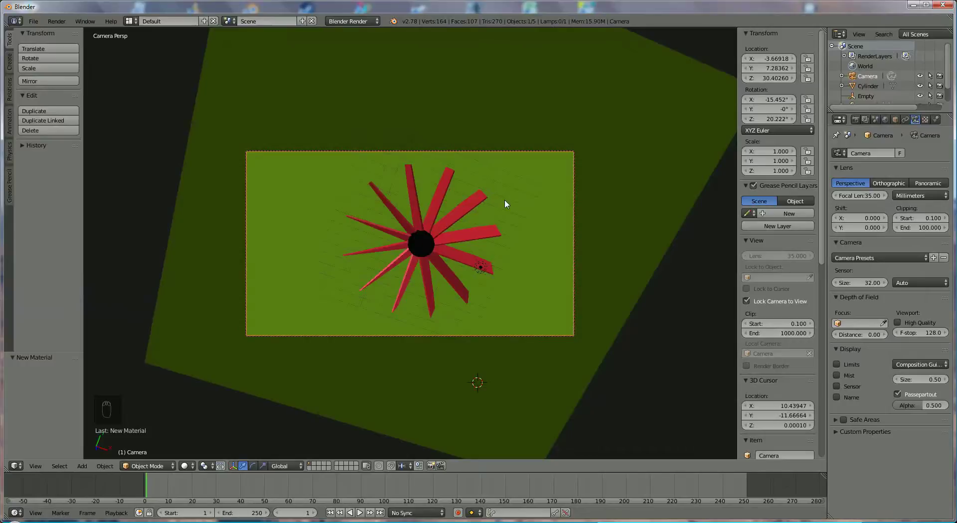
pyautogui.click(746, 302)
pyautogui.press('KP_0')
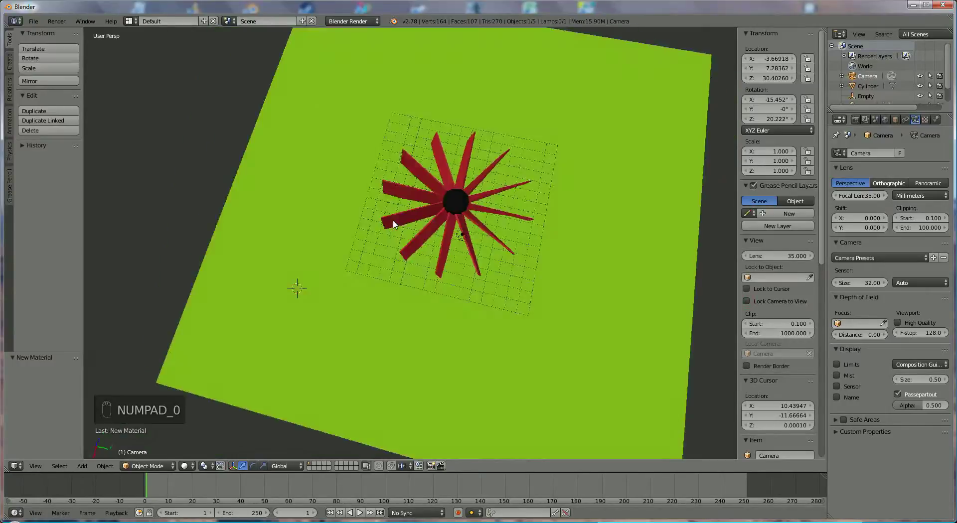
# Select the lamp above the fan and move it up about 2.63 along Z and about 2.12 along X
pyautogui.moveTo(511, 221); pyautogui.dragTo(514, 182, button='middle')
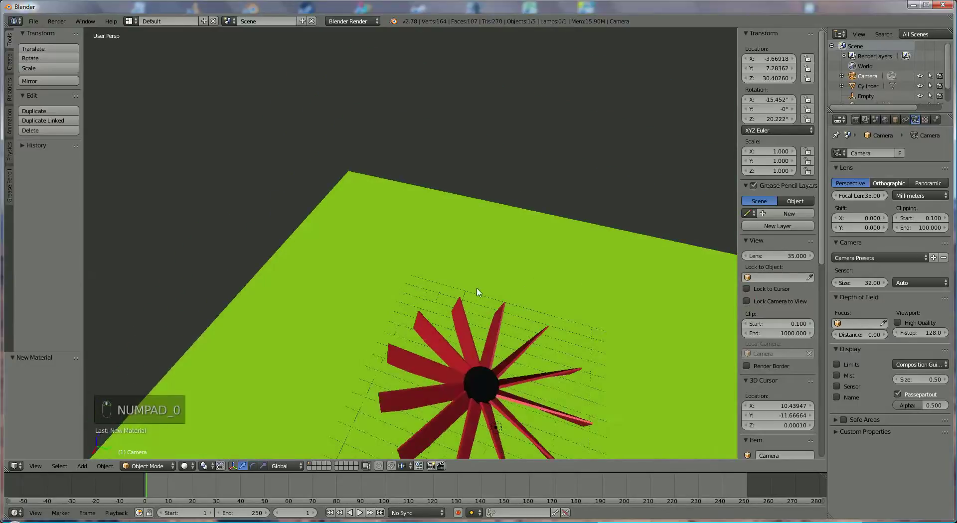
pyautogui.moveTo(506, 248); pyautogui.dragTo(504, 105, button='middle')
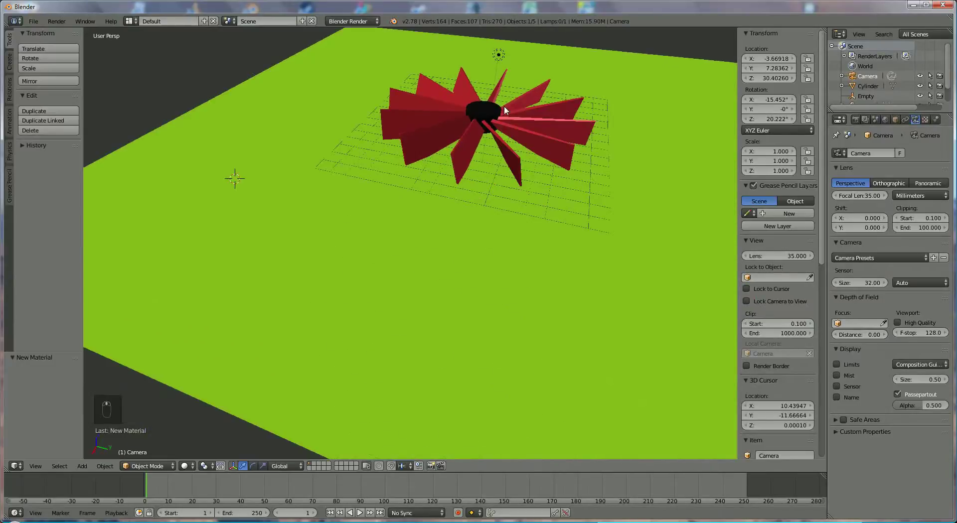
pyautogui.rightClick(496, 56)
pyautogui.moveTo(493, 164); pyautogui.dragTo(521, 155, button='middle')
pyautogui.scroll(-5, 535, 182)
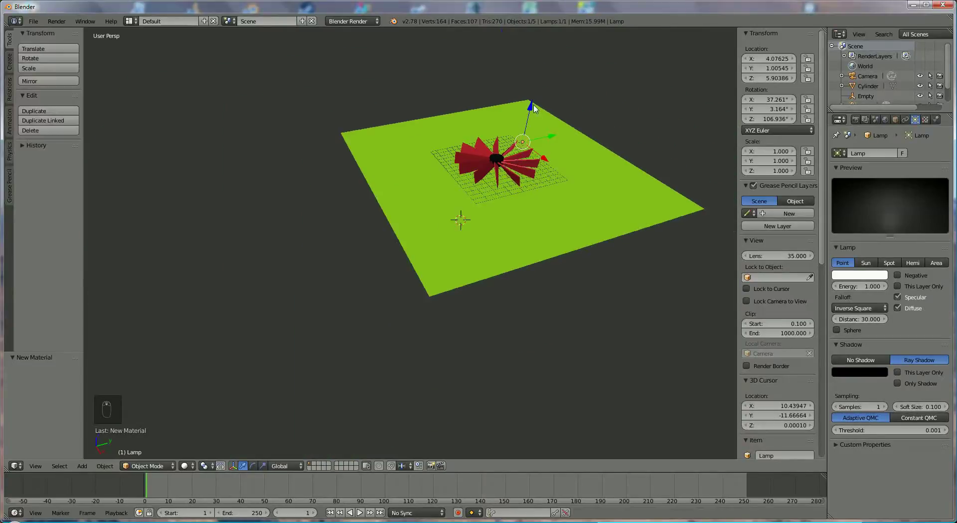
pyautogui.moveTo(532, 107); pyautogui.dragTo(532, 85)
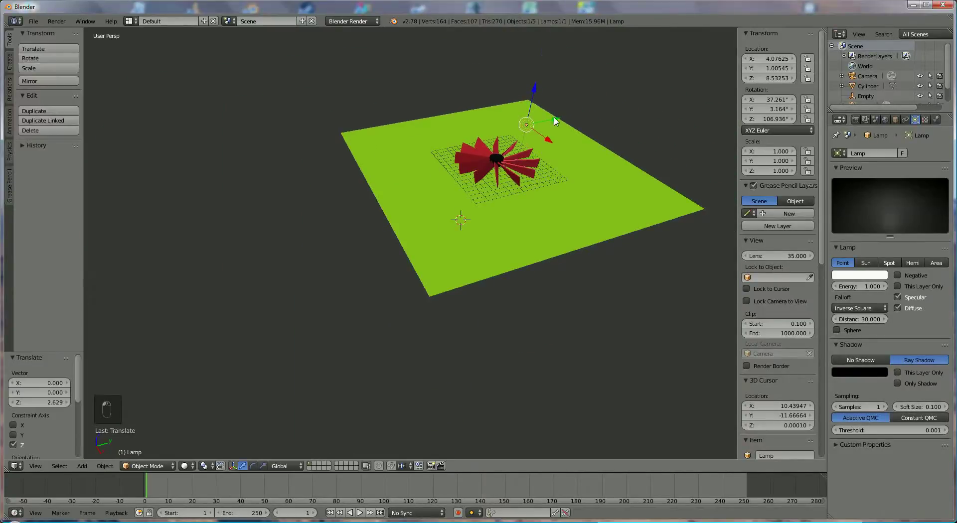
pyautogui.moveTo(548, 138); pyautogui.dragTo(558, 144)
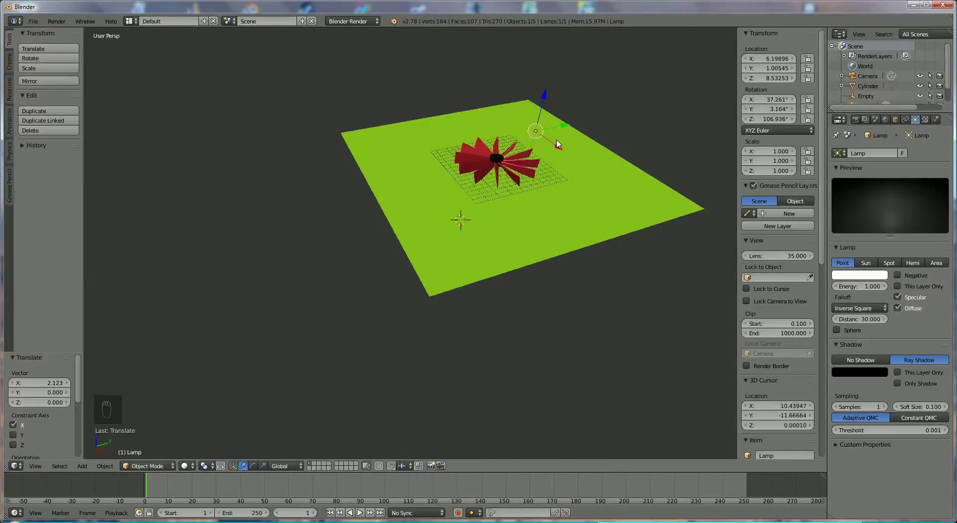
# Duplicate the lamp and place the copy about -6.12 in X, -7.62 in Y and 3.17 in Z from the original
pyautogui.hotkey('shift', 'd')
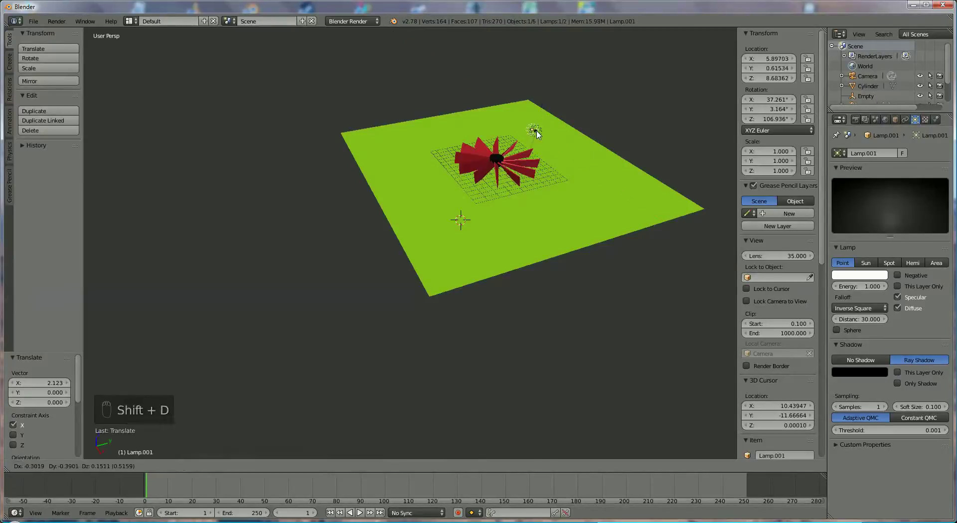
pyautogui.click(490, 111)
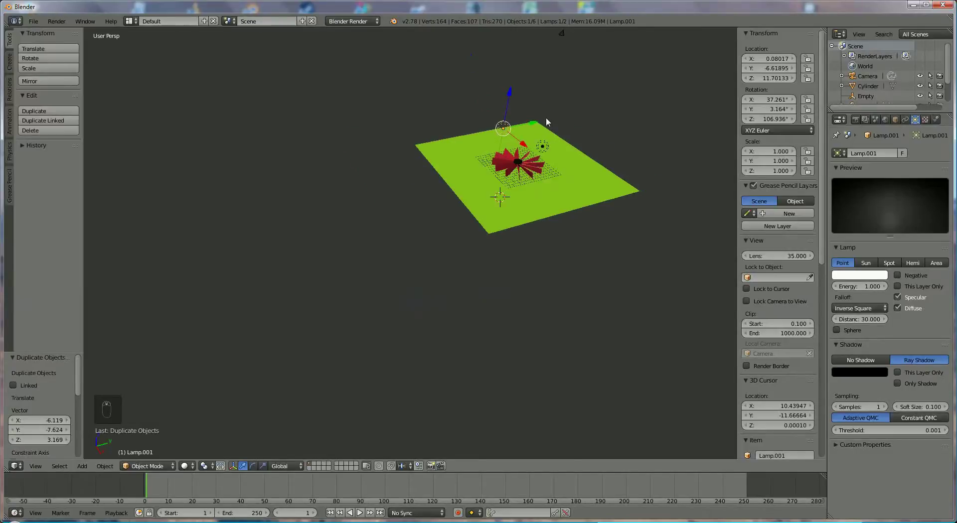
pyautogui.moveTo(546, 117); pyautogui.dragTo(547, 154, button='middle')
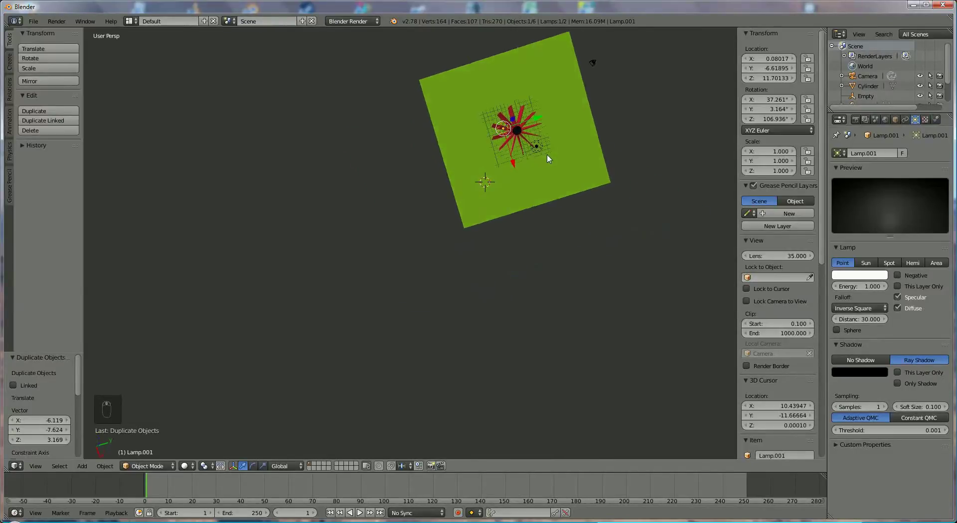
# Set the render output format to JPEG, render the current frame, and return to the 3D view
pyautogui.click(856, 123)
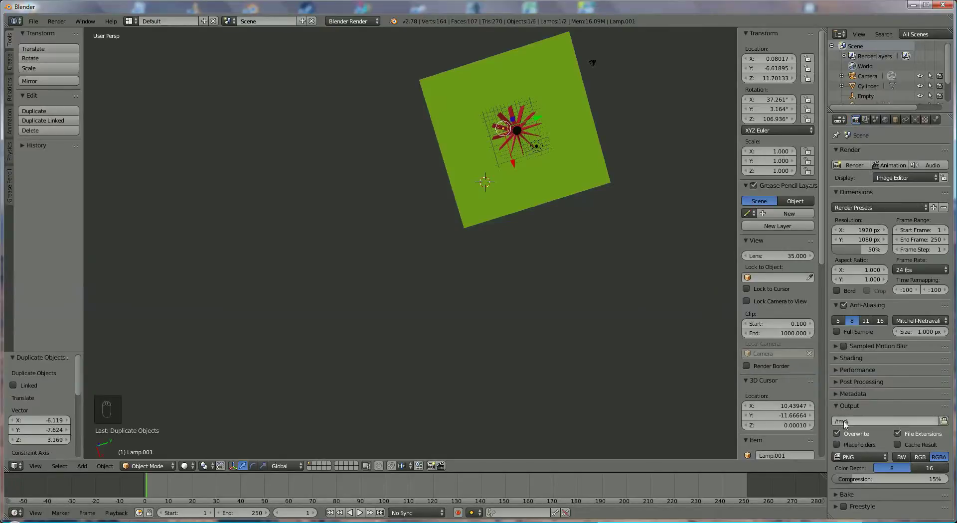
pyautogui.click(861, 455)
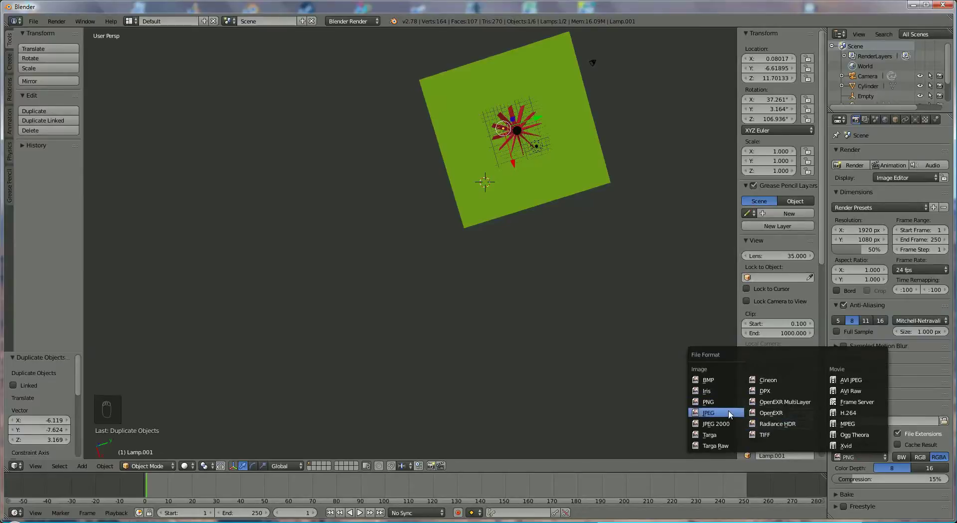
pyautogui.click(708, 414)
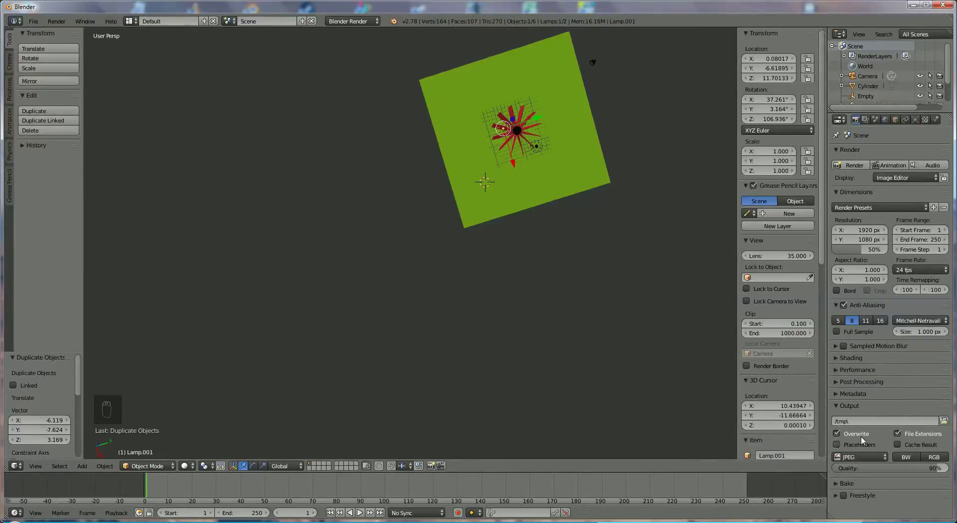
pyautogui.click(859, 166)
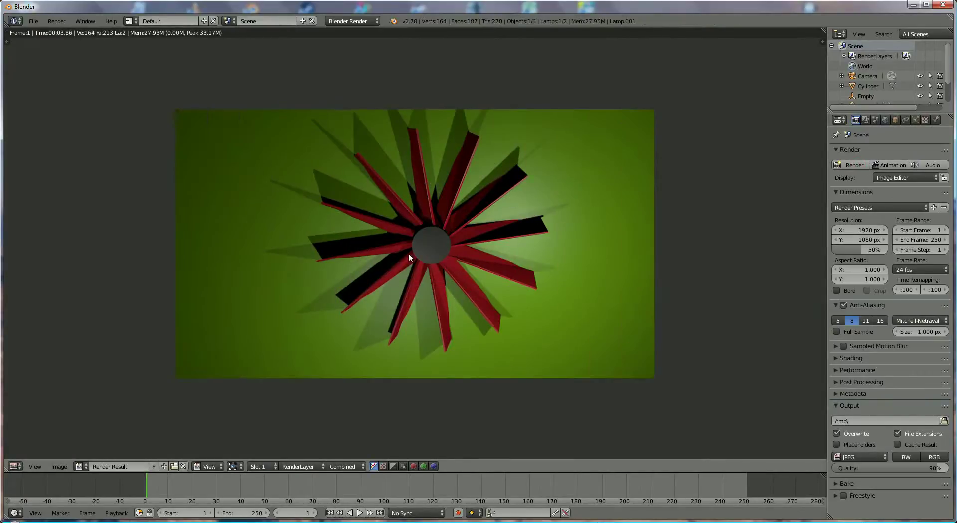
pyautogui.click(11, 466)
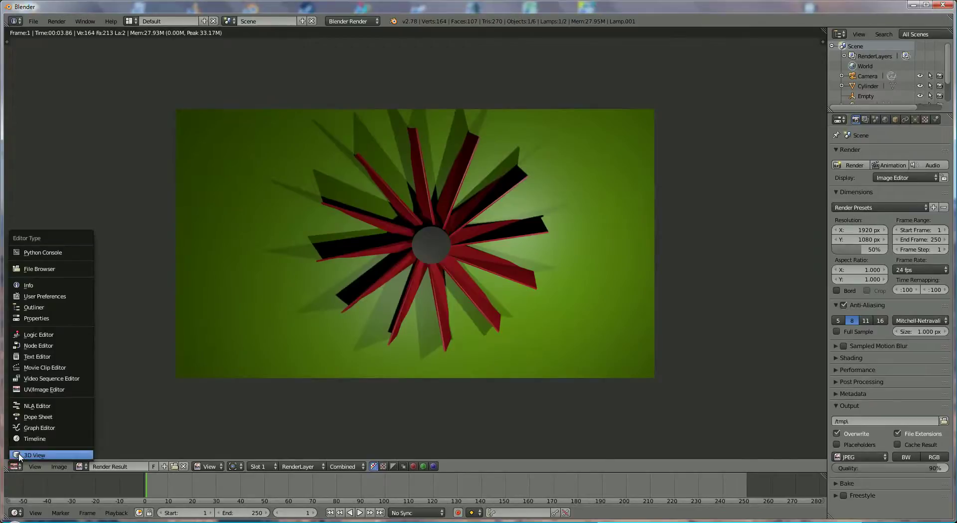
pyautogui.click(28, 453)
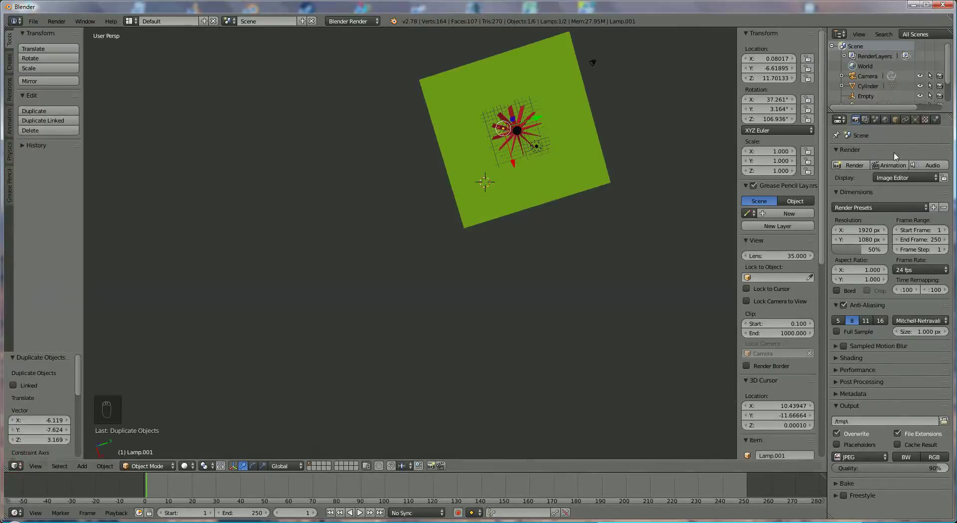
# Select the fan and turn off shadow receiving for its black material
pyautogui.rightClick(520, 137)
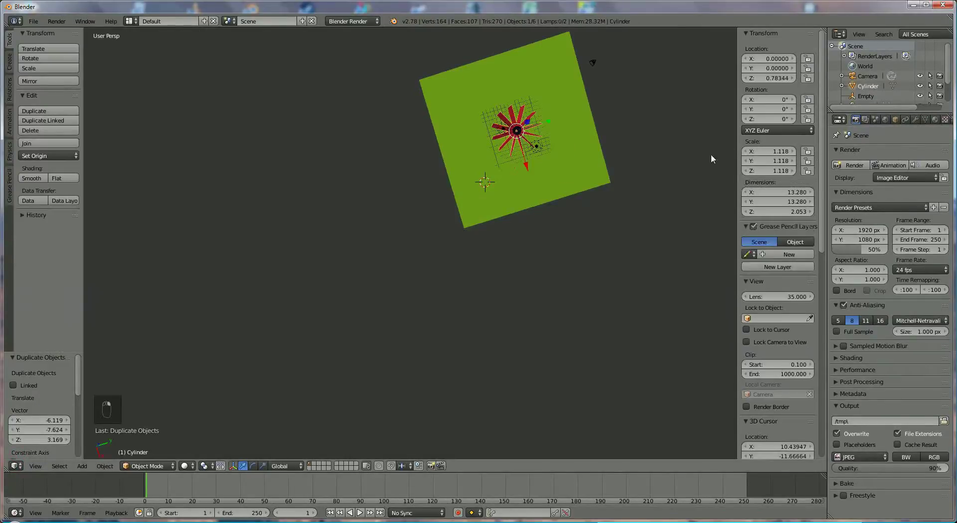
pyautogui.click(935, 119)
pyautogui.scroll(-8, 915, 392)
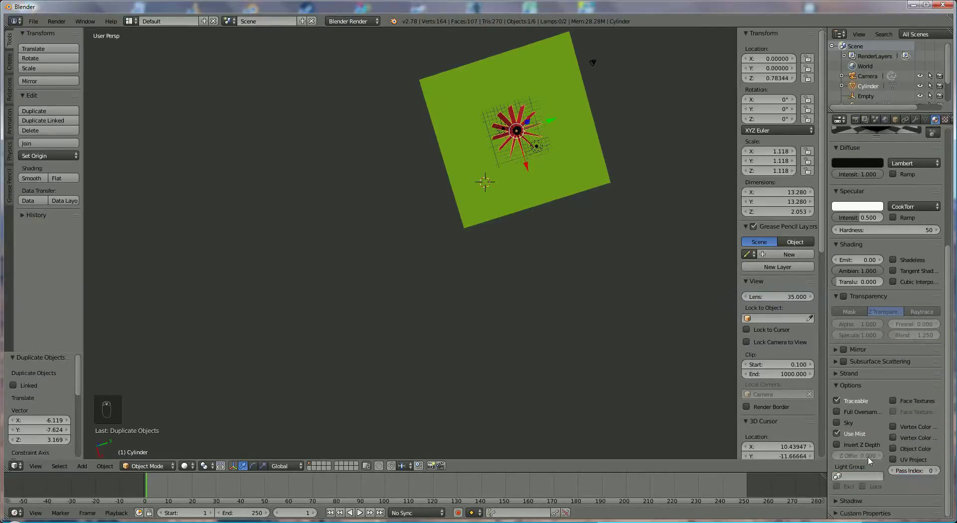
pyautogui.click(848, 501)
pyautogui.click(845, 517)
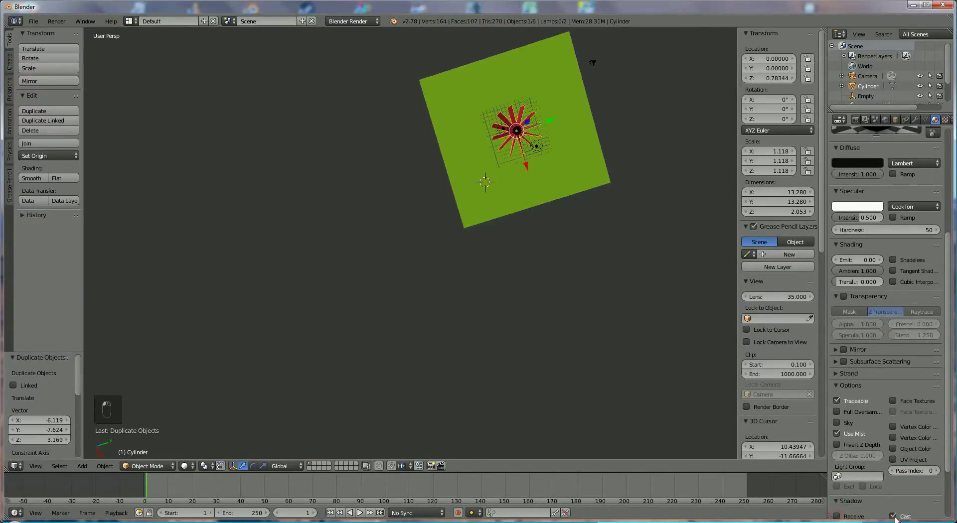
pyautogui.click(893, 517)
pyautogui.scroll(10, 878, 371)
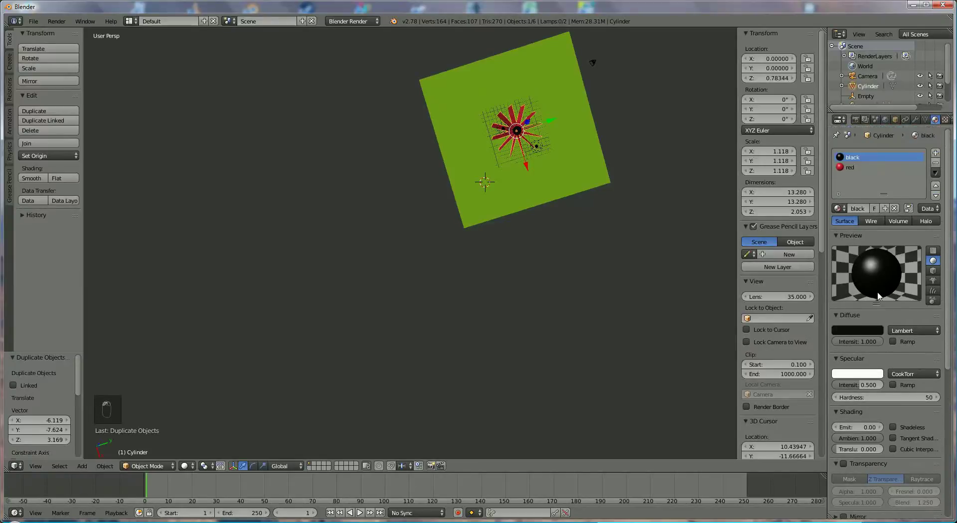
# Turn off shadow receiving for the fan's red material
pyautogui.click(850, 168)
pyautogui.scroll(-10, 867, 338)
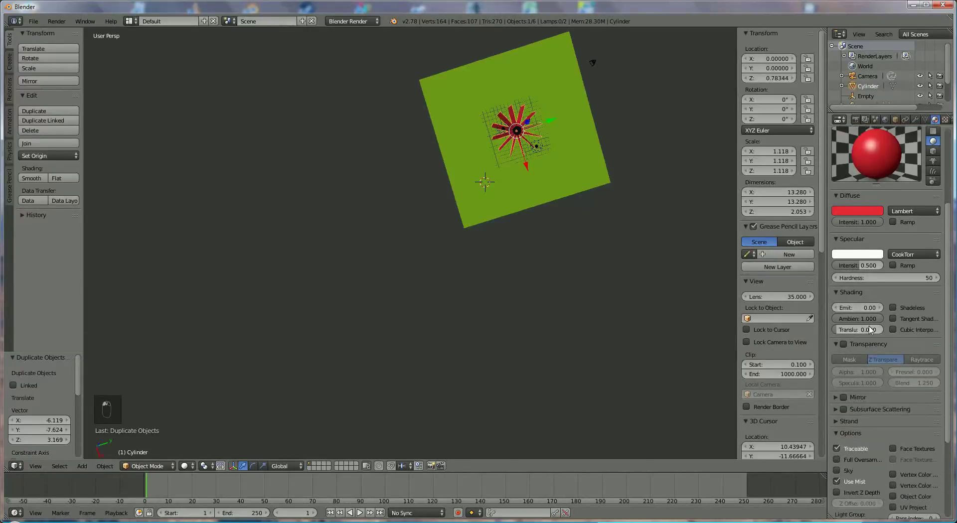
pyautogui.scroll(-1, 867, 338)
pyautogui.click(837, 464)
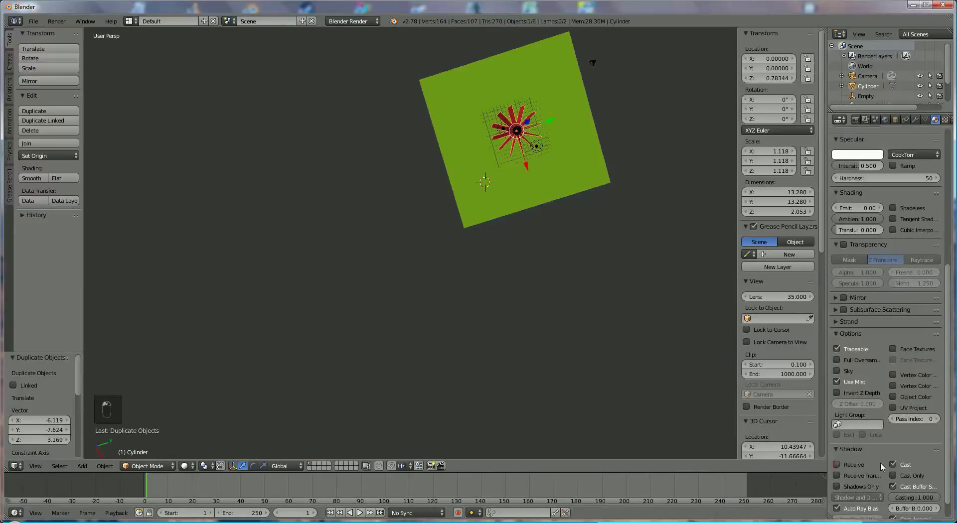
pyautogui.scroll(6, 882, 365)
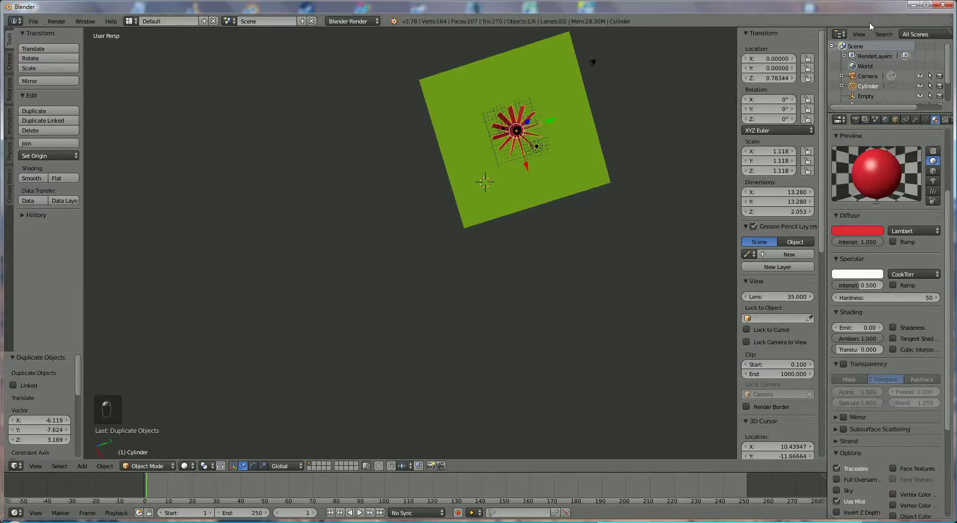
# Select the ground plane and check the Receive and Cast shadow settings of its green material
pyautogui.rightClick(539, 148)
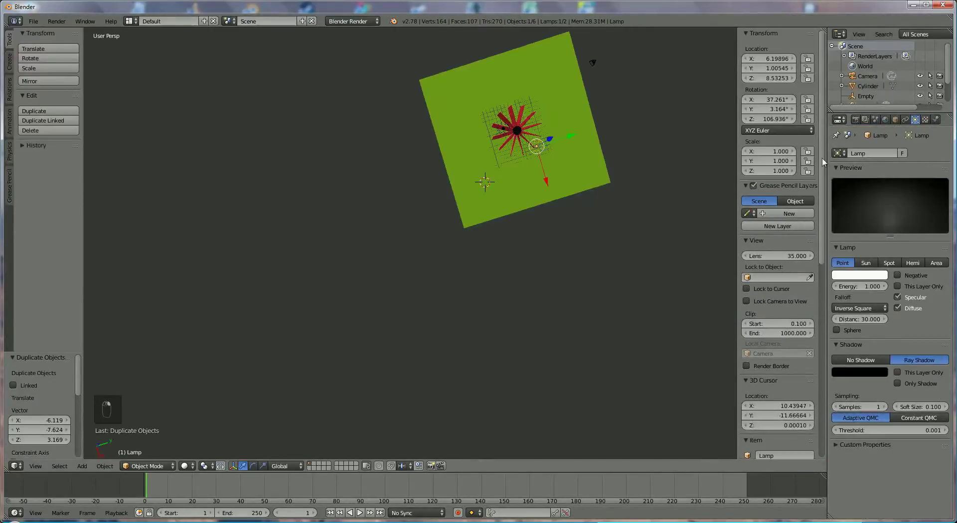
pyautogui.rightClick(600, 164)
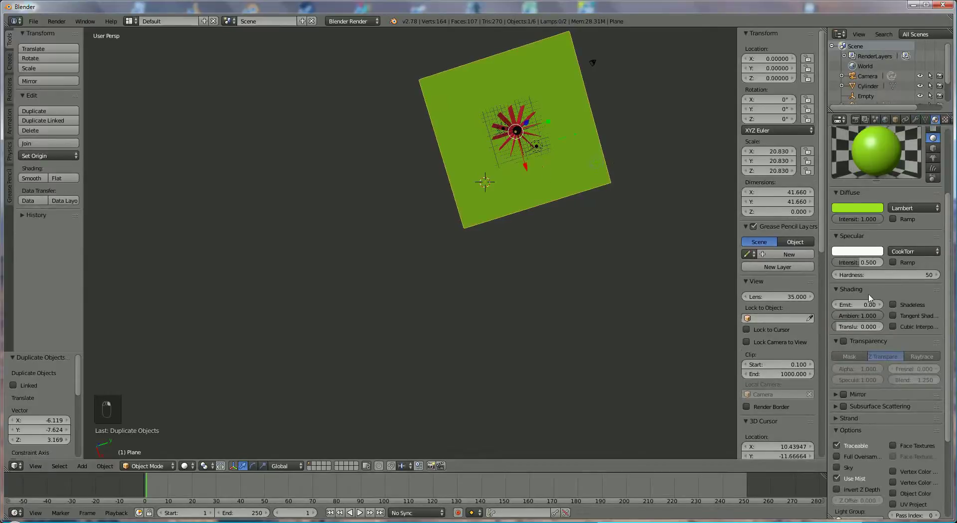
pyautogui.scroll(-5, 872, 314)
pyautogui.scroll(-3, 872, 314)
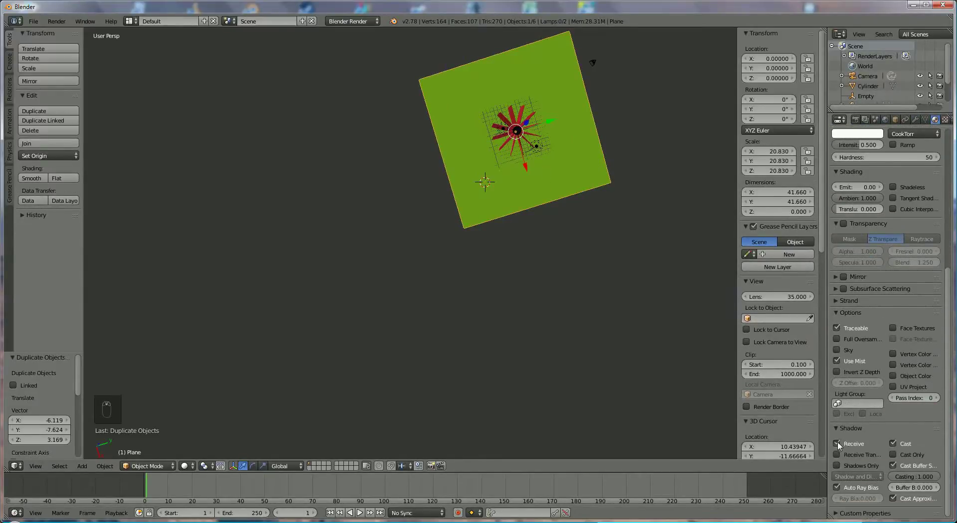
pyautogui.scroll(8, 873, 245)
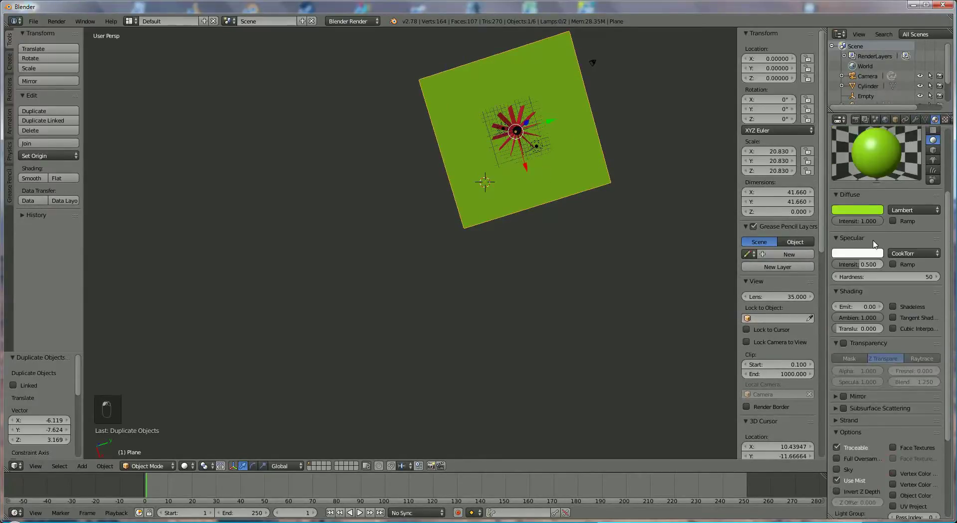
# Render the current frame to check the fan's shadows and lighting, and return to the 3D view
pyautogui.click(855, 119)
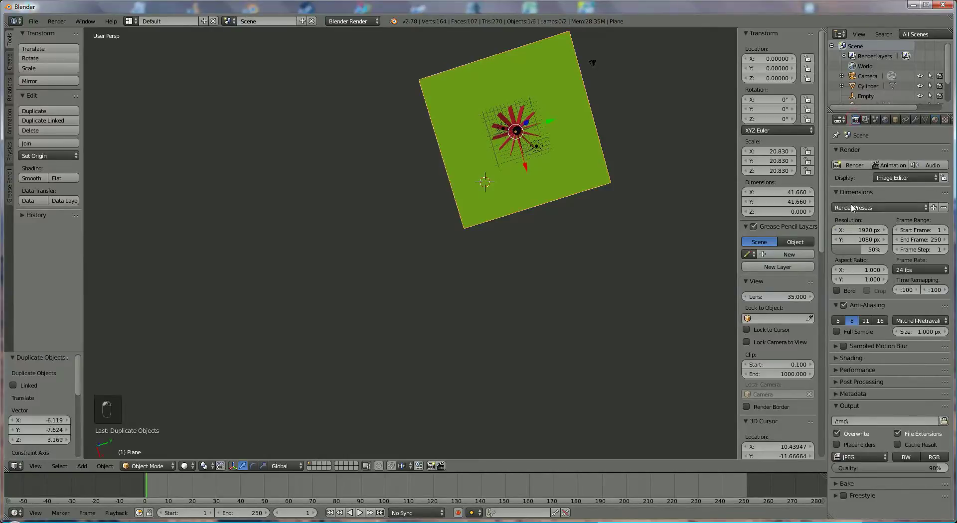
pyautogui.press('F12')
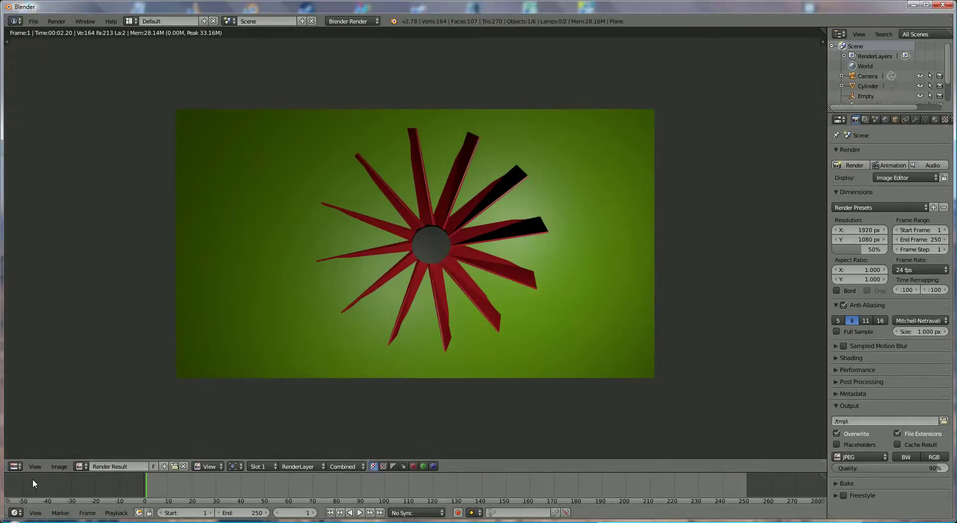
pyautogui.click(16, 465)
pyautogui.press('Return')
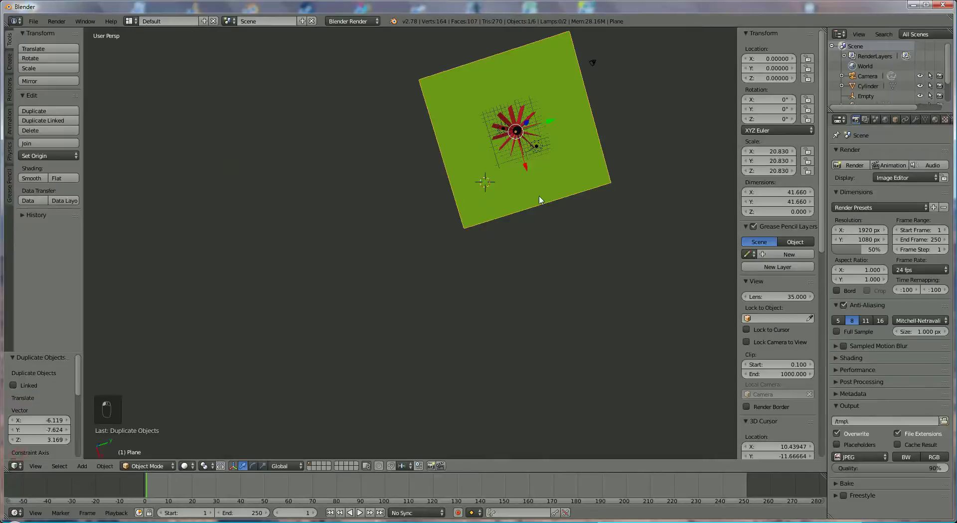
# Duplicate one of the lamps above the fan and lower the copy by about 5.37 units along Z
pyautogui.moveTo(525, 106); pyautogui.dragTo(520, 108, button='middle')
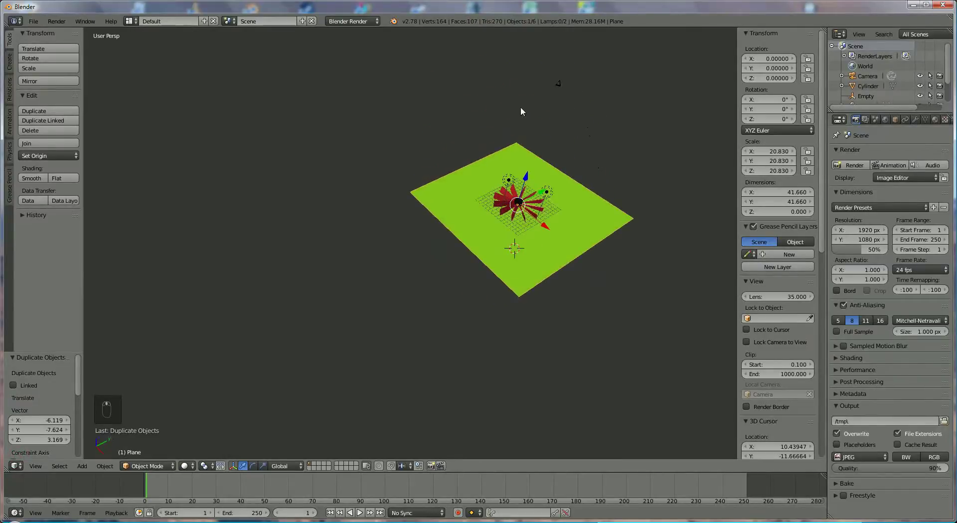
pyautogui.rightClick(508, 182)
pyautogui.hotkey('shift', 'd')
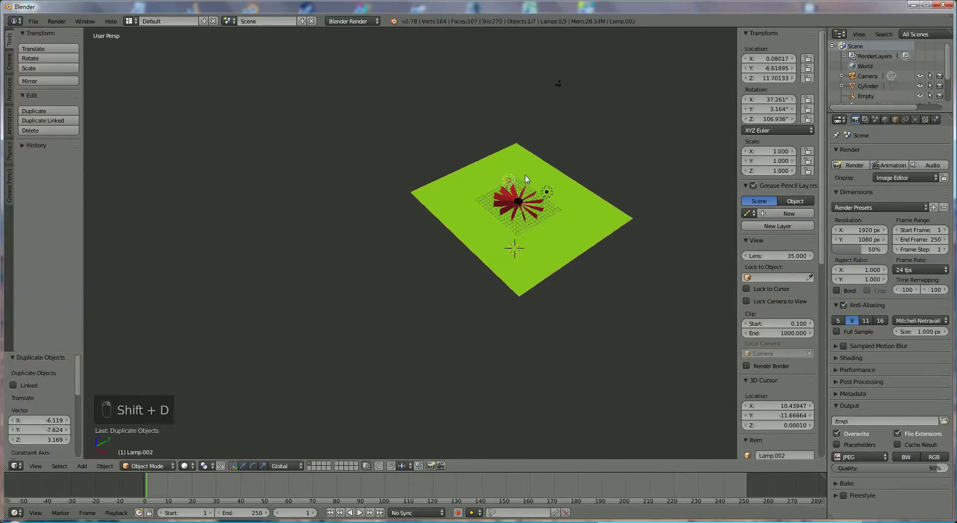
pyautogui.click(543, 149)
pyautogui.moveTo(551, 233); pyautogui.dragTo(534, 149, button='middle')
pyautogui.press('g')
pyautogui.press('z')
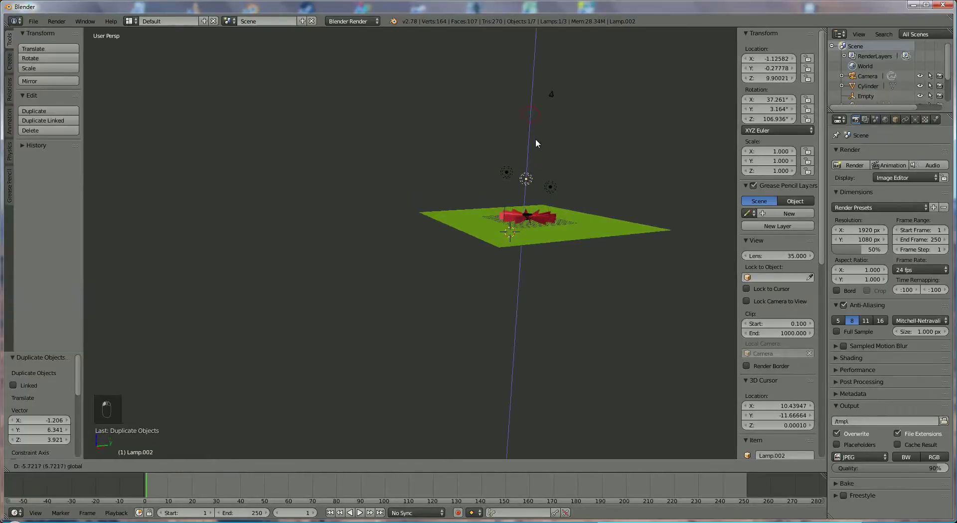
pyautogui.click(536, 138)
# Lower the original lamp that was duplicated by about 1.71 units along Z
pyautogui.rightClick(512, 168)
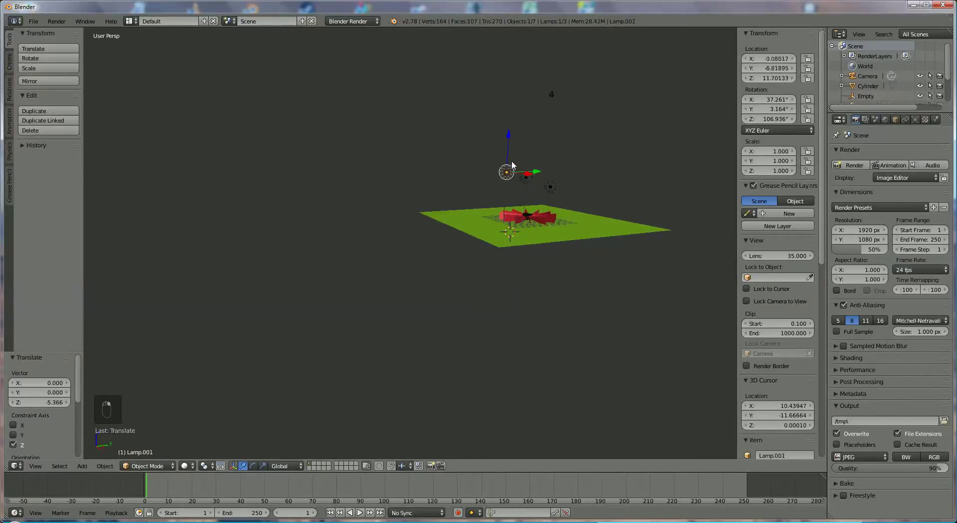
pyautogui.press('g')
pyautogui.press('z')
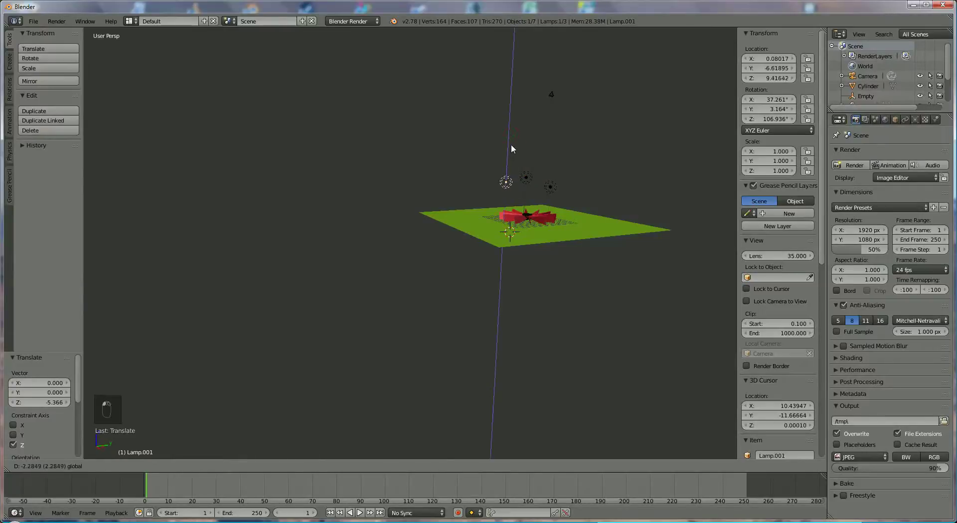
pyautogui.click(511, 143)
# Move the newly duplicated lamp about 4.53 units along the global Y axis
pyautogui.moveTo(573, 207); pyautogui.dragTo(489, 274, button='middle')
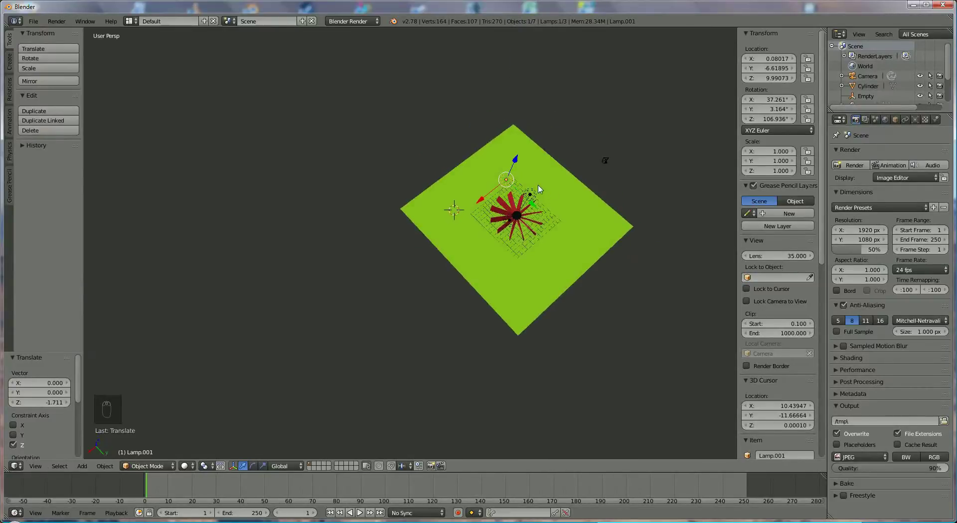
pyautogui.rightClick(542, 205)
pyautogui.press('g')
pyautogui.press('y')
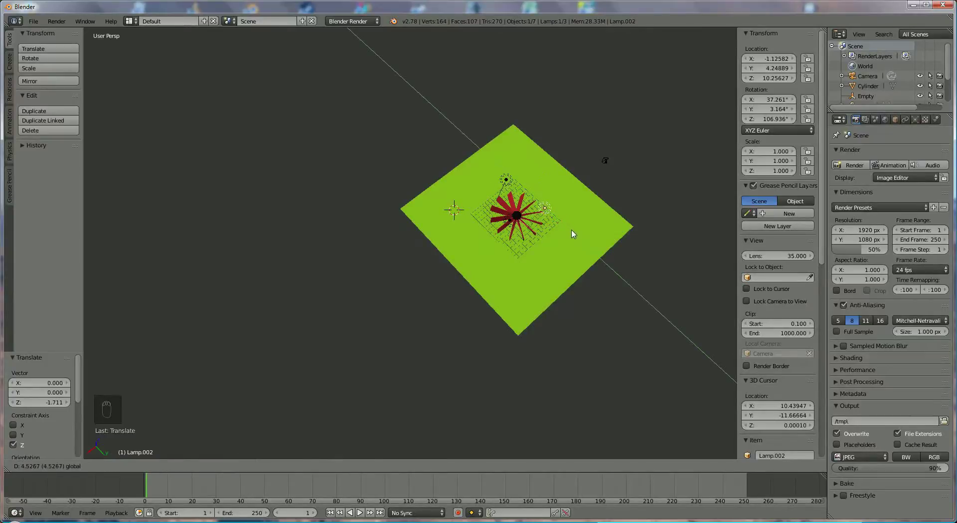
pyautogui.click(573, 231)
# Render the frame with the three lamps, reframe the camera on the fan from above, and render it again
pyautogui.click(853, 165)
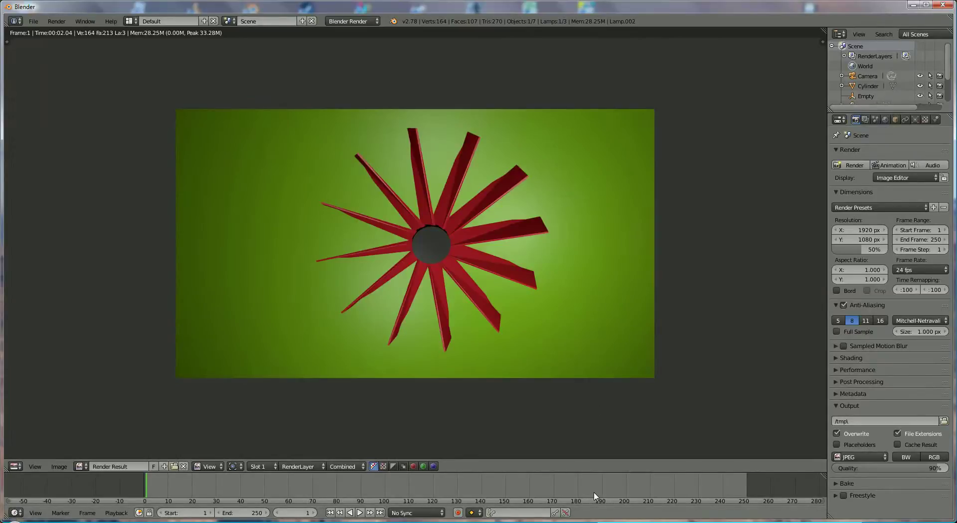
pyautogui.press('Escape')
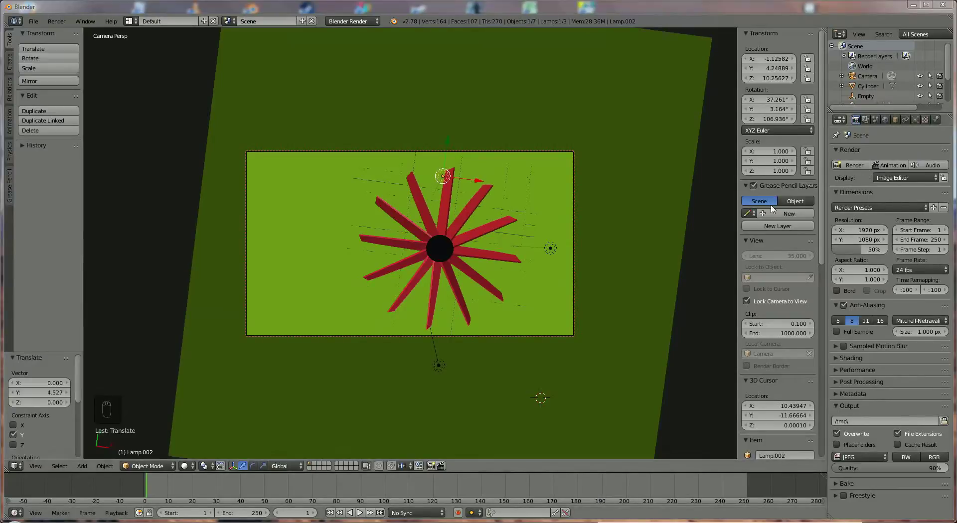
pyautogui.click(856, 165)
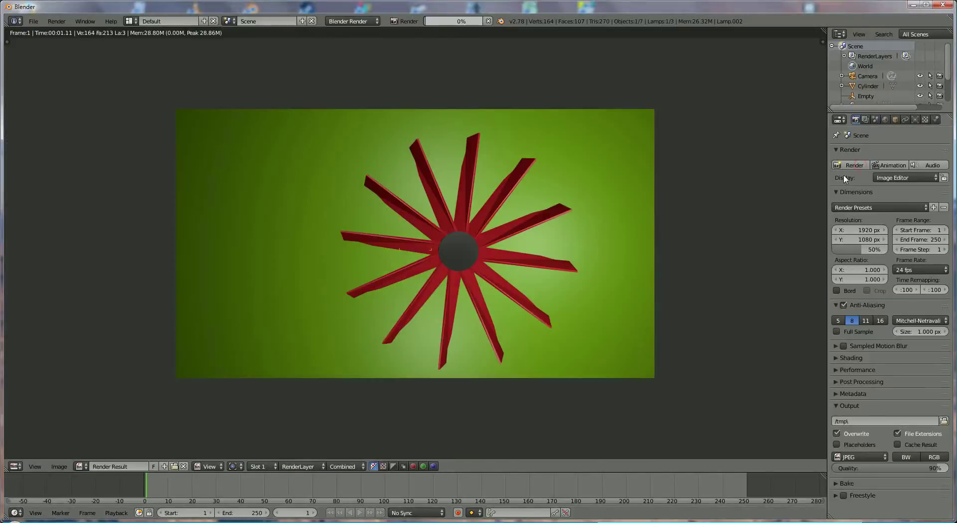